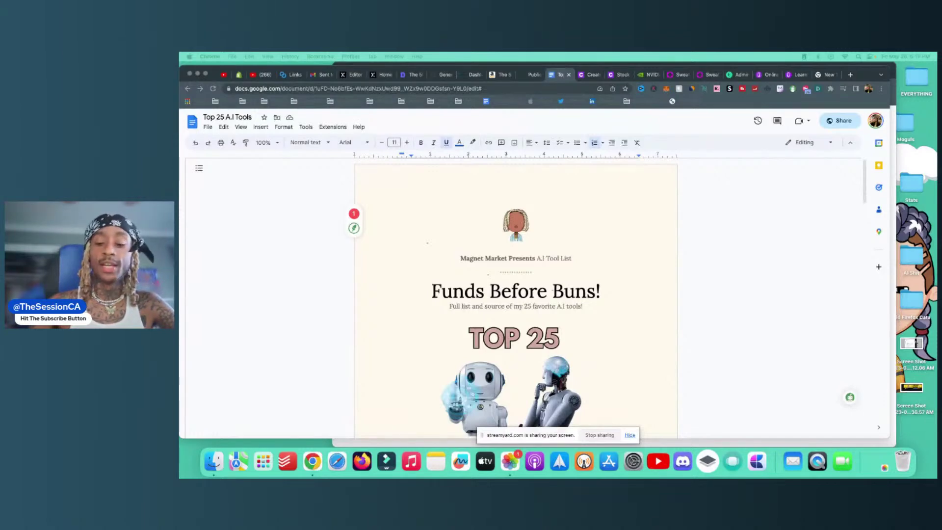
Scroll the A.I tool list to This Week's Top Picks, then switch to the CourseAI tab.
scroll(521, 314, "down", 1)
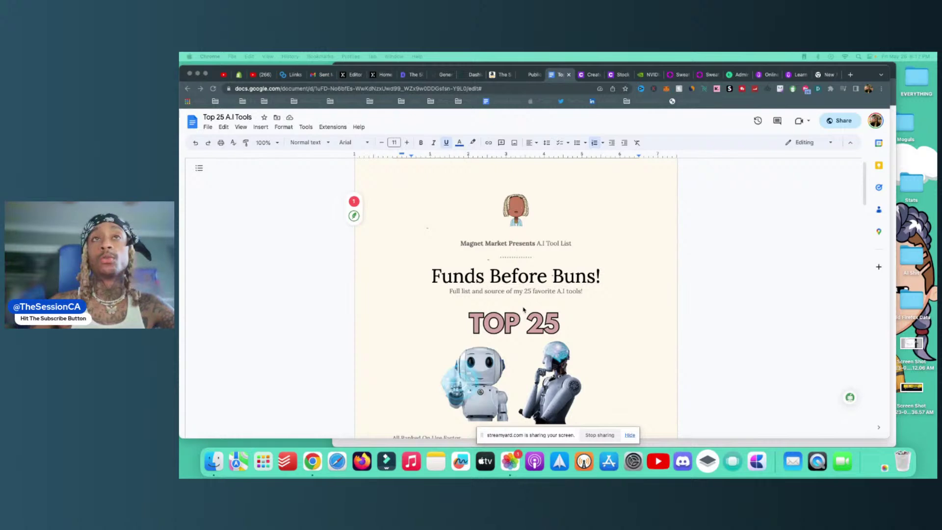
scroll(524, 307, "down", 2)
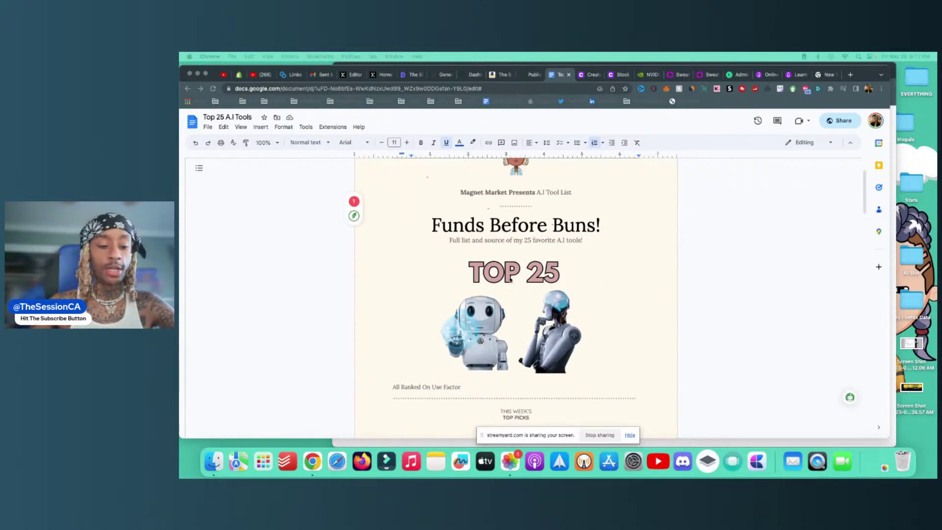
left_click(587, 74)
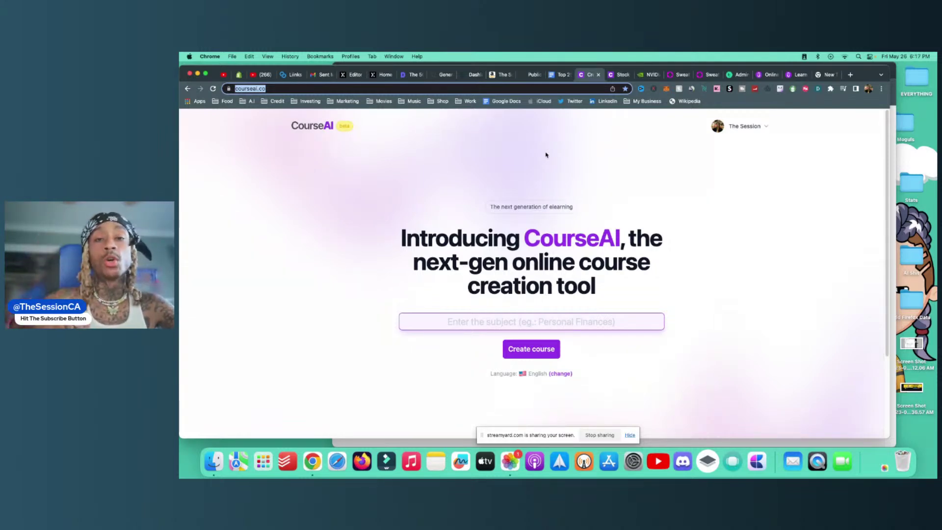
Open the Stock Market Investing sample course and scroll through its overview.
left_click(612, 79)
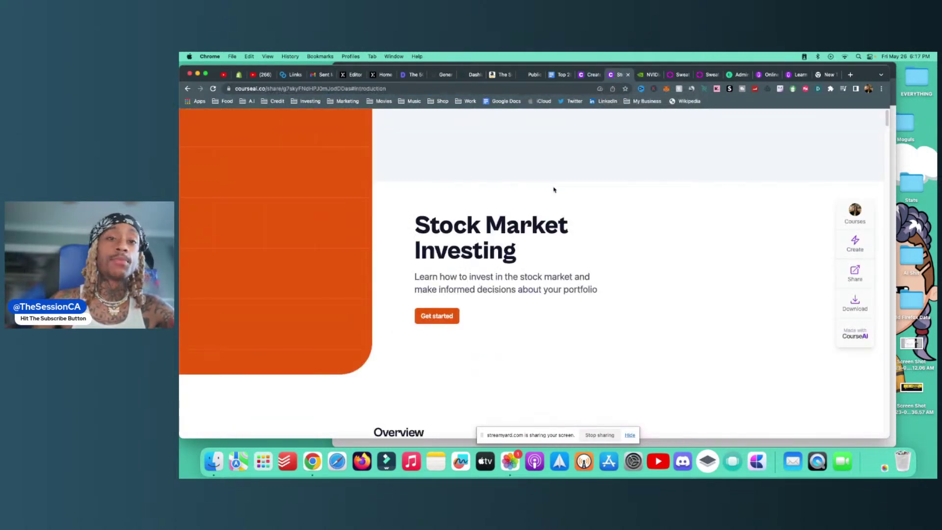
scroll(409, 244, "down", 1)
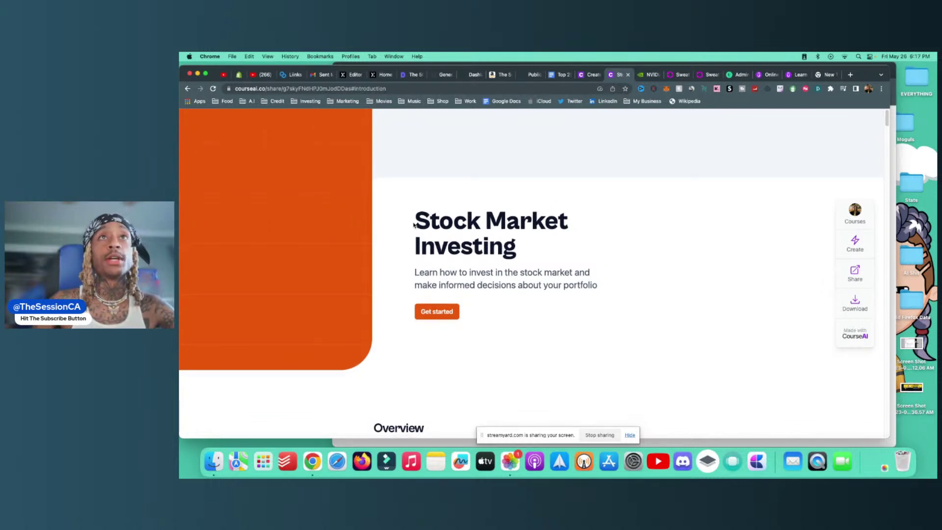
left_click_drag(413, 225, 505, 225)
scroll(504, 224, "down", 2)
scroll(564, 223, "down", 5)
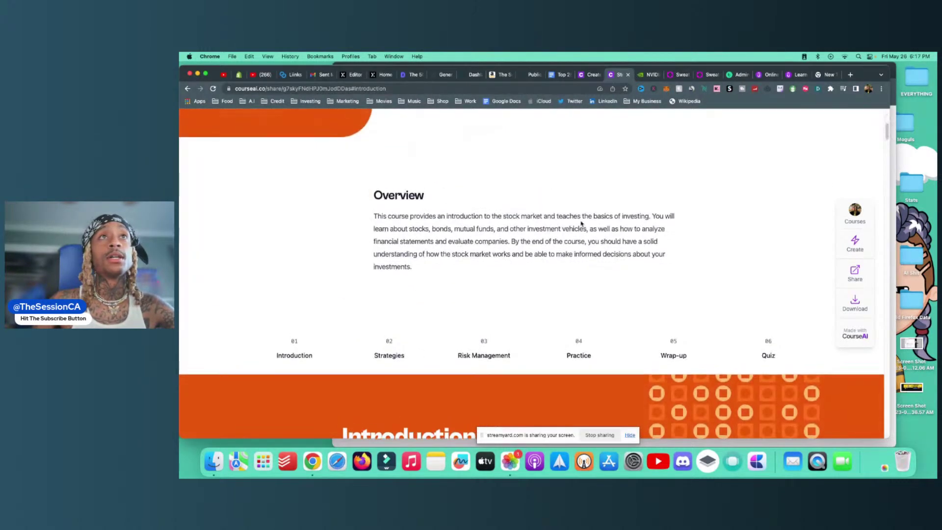
scroll(581, 223, "up", 3)
scroll(490, 216, "down", 7)
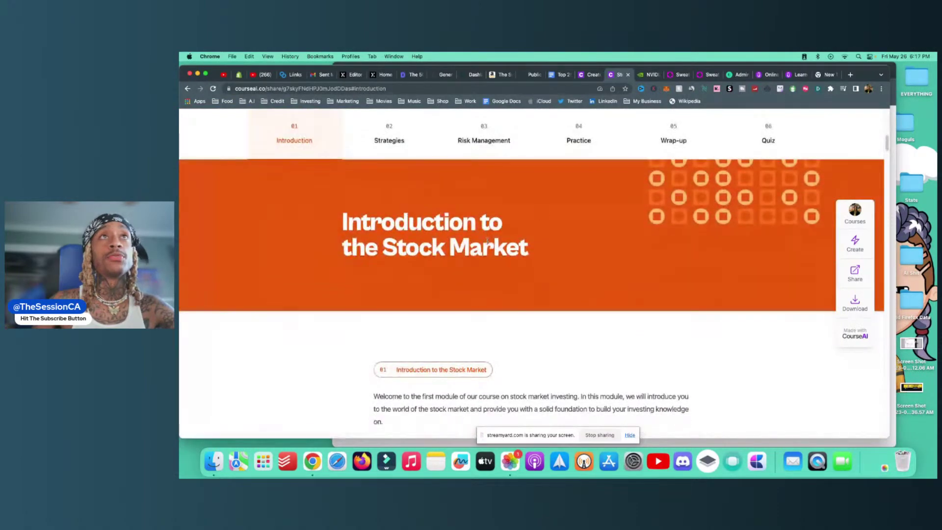
Visit the Strategies, Risk Management, Practical Exercises, Wrap-up and Quiz modules in turn.
left_click(387, 134)
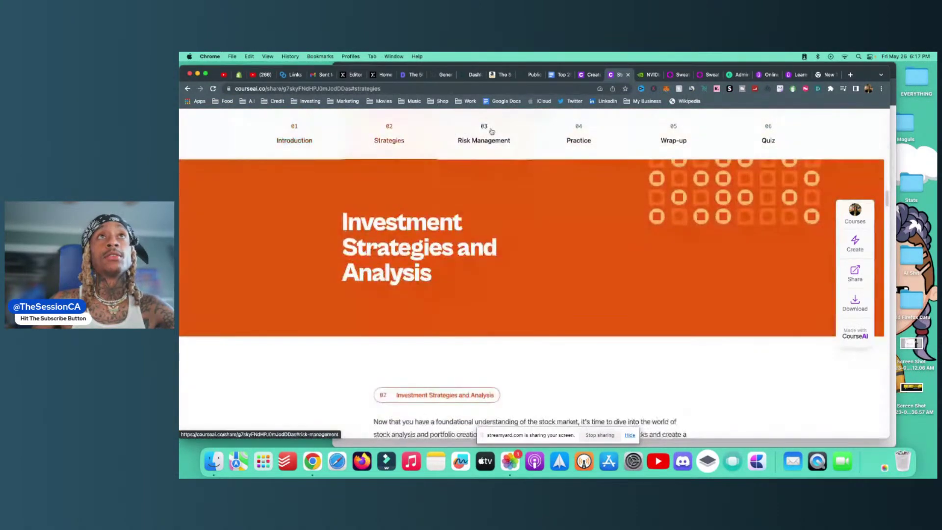
left_click(491, 131)
left_click(576, 133)
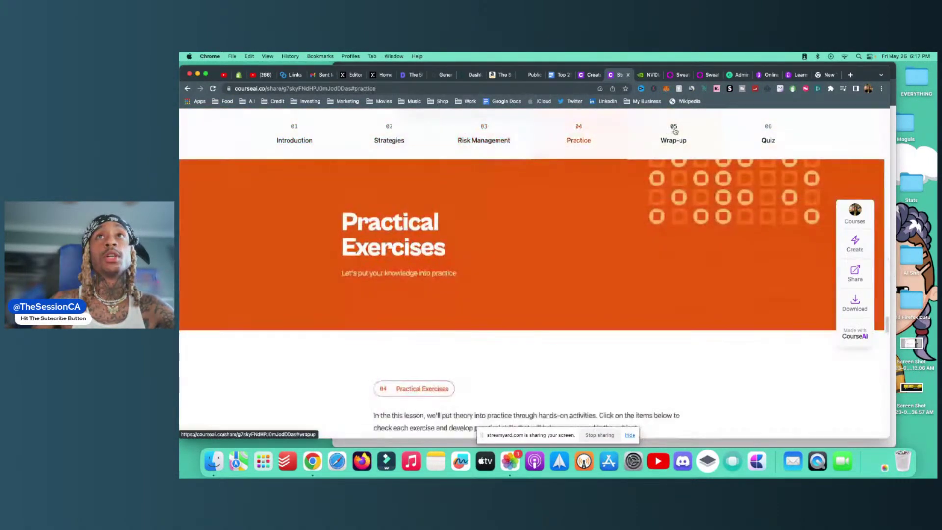
left_click(675, 131)
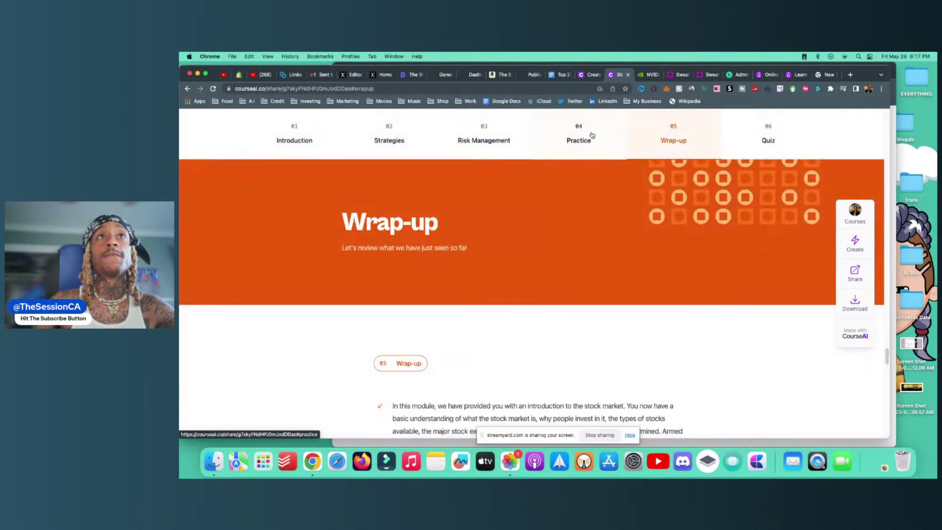
left_click(773, 136)
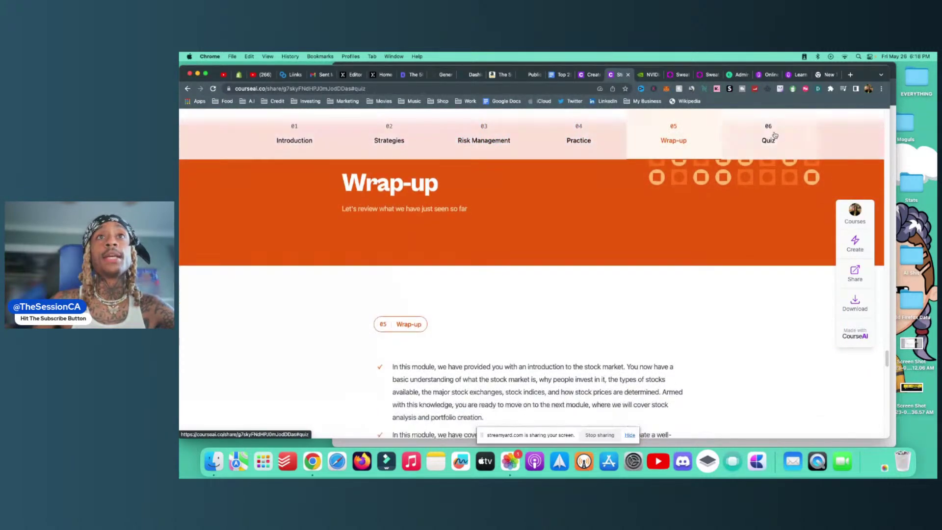
Scroll down the quiz and choose the third answer for question 1.
scroll(453, 235, "down", 2)
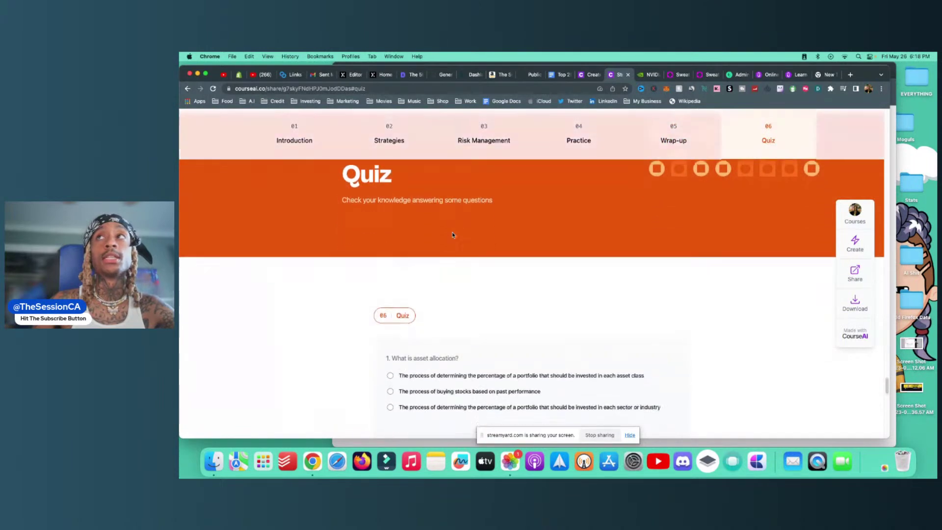
scroll(453, 235, "down", 2)
scroll(452, 236, "down", 2)
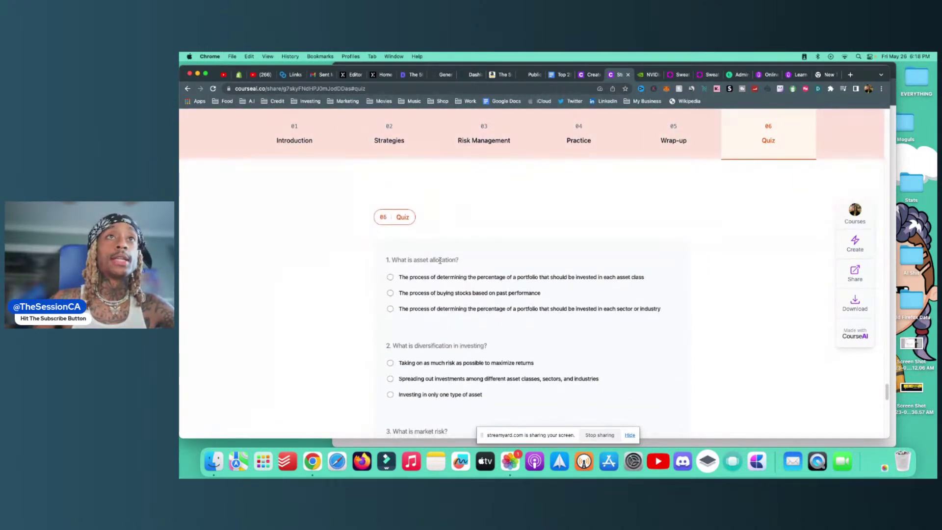
scroll(392, 250, "down", 1)
mouse_move(384, 231)
left_mouse_down()
mouse_move(539, 249)
mouse_move(569, 282)
left_mouse_up()
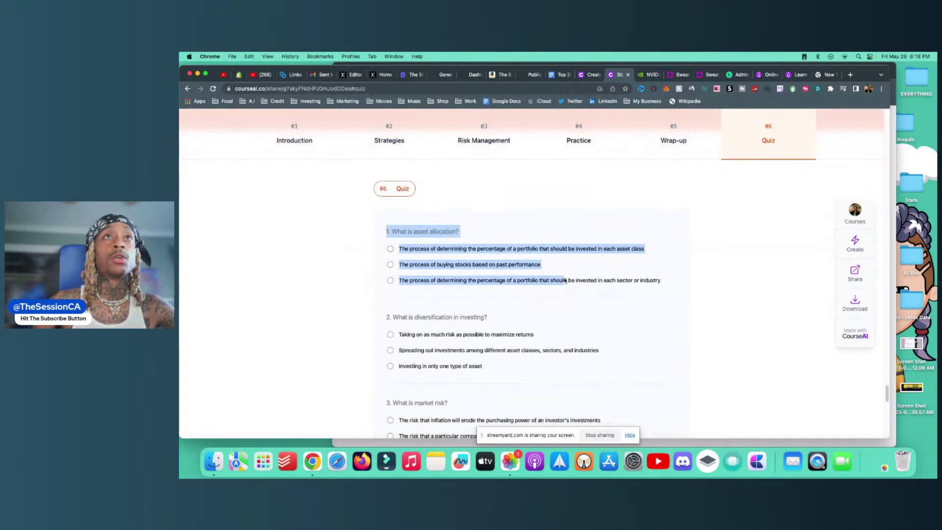
left_click(569, 281)
Scroll further down the course to the locked Conclusion section.
scroll(592, 294, "down", 1)
scroll(592, 293, "down", 1)
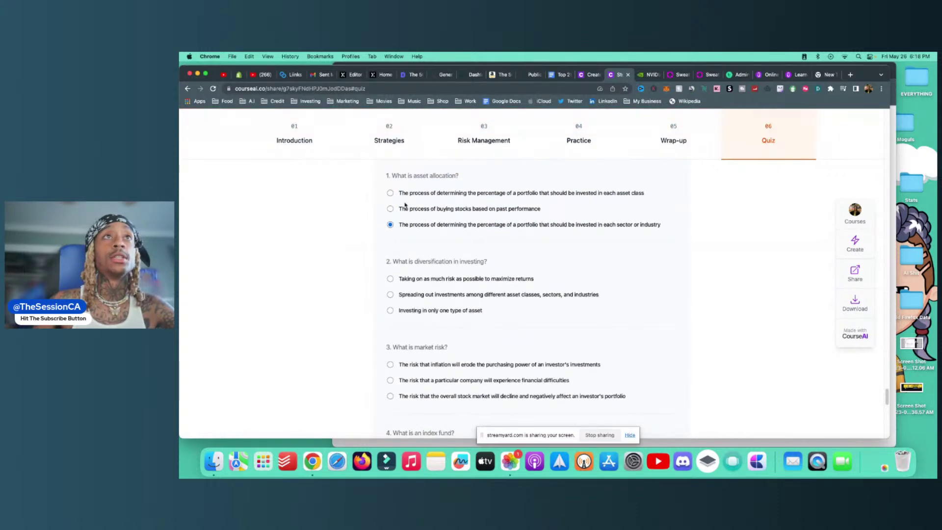
scroll(411, 256, "down", 1)
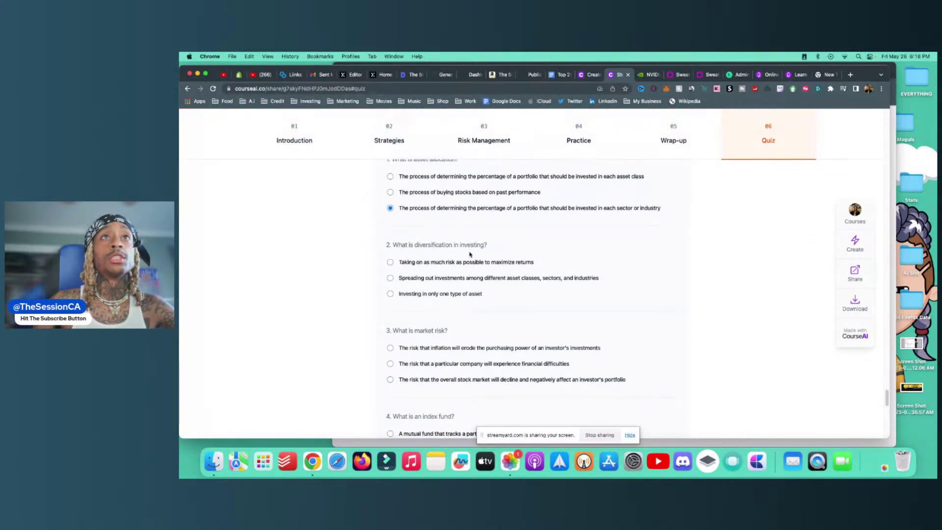
scroll(470, 254, "down", 1)
scroll(485, 265, "down", 5)
scroll(393, 250, "down", 3)
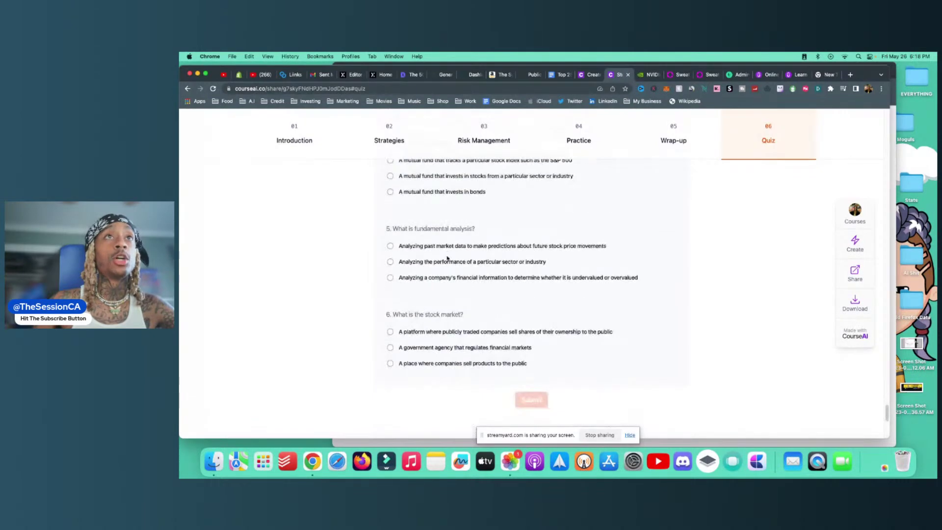
scroll(441, 257, "down", 6)
scroll(446, 260, "down", 6)
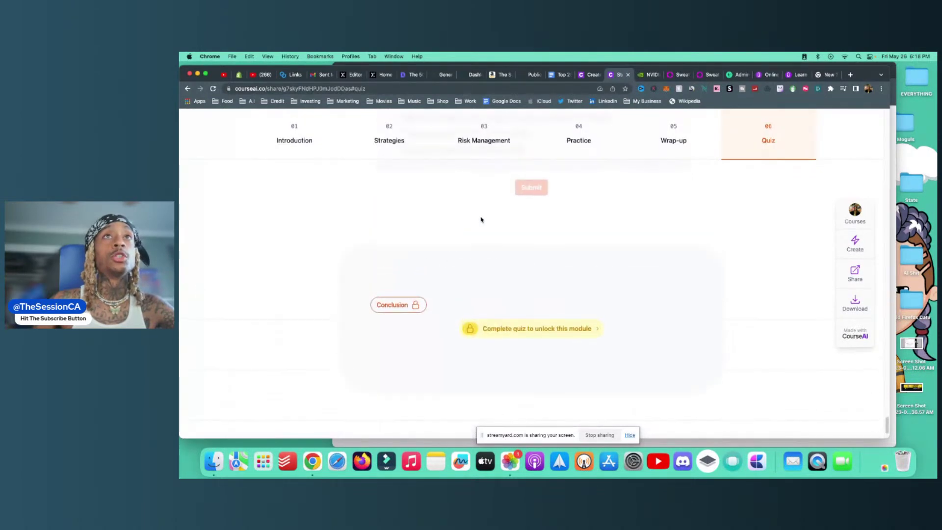
scroll(432, 241, "down", 3)
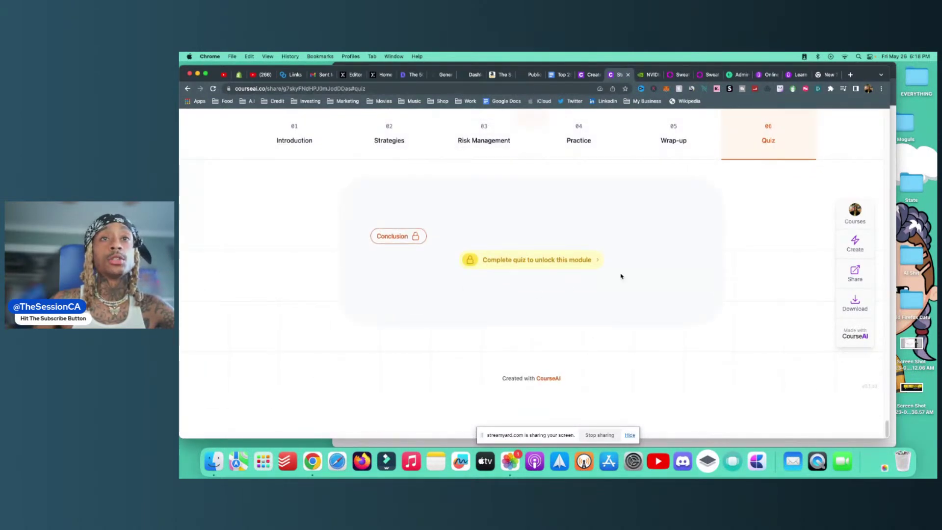
left_click(490, 267)
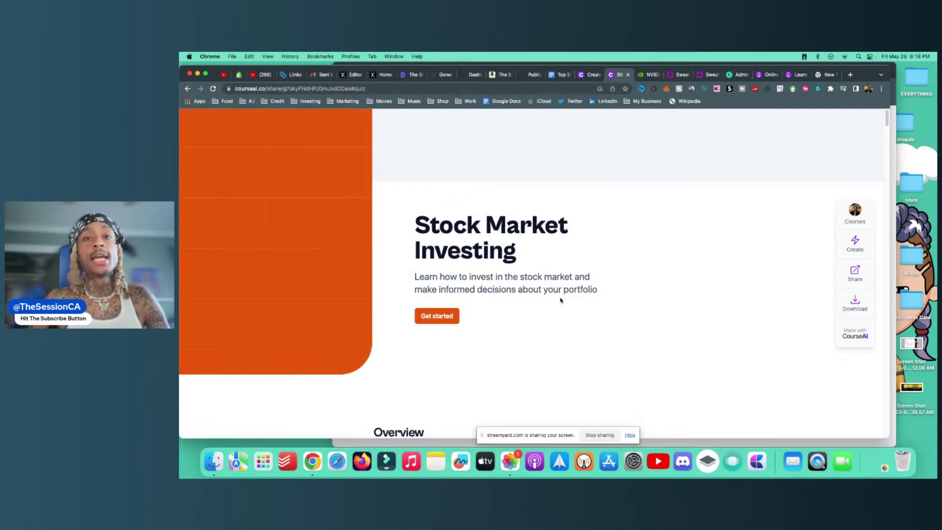
Check the course's SCORM download formats and sharing options, then return to CourseAI's home page.
left_click(855, 303)
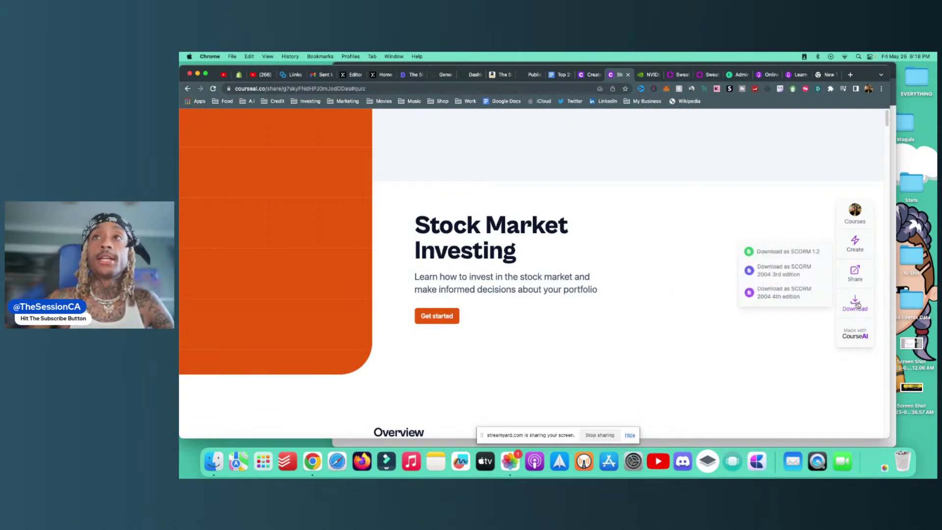
left_click(855, 273)
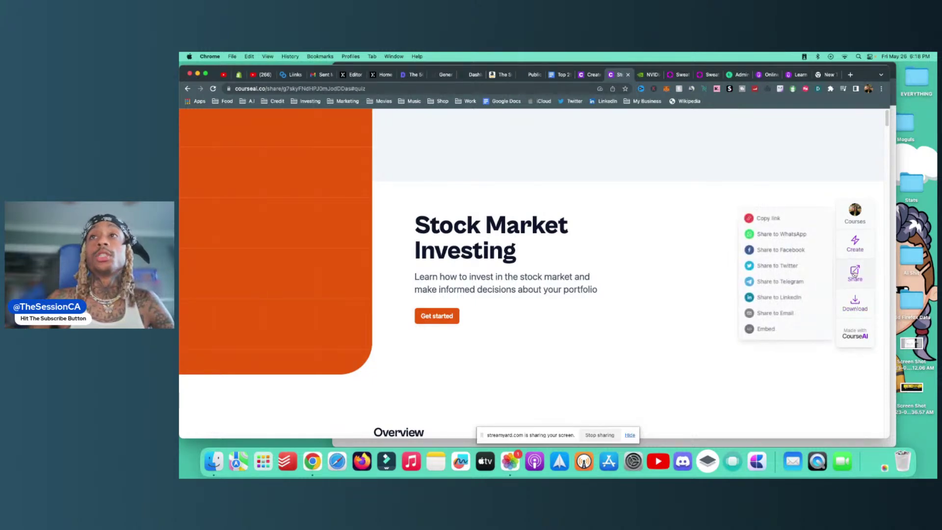
left_click(854, 273)
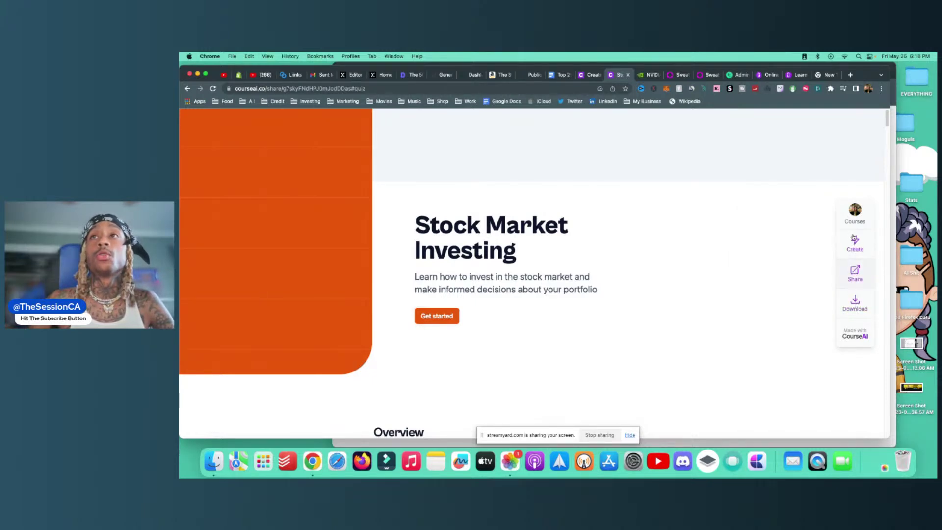
left_click(591, 74)
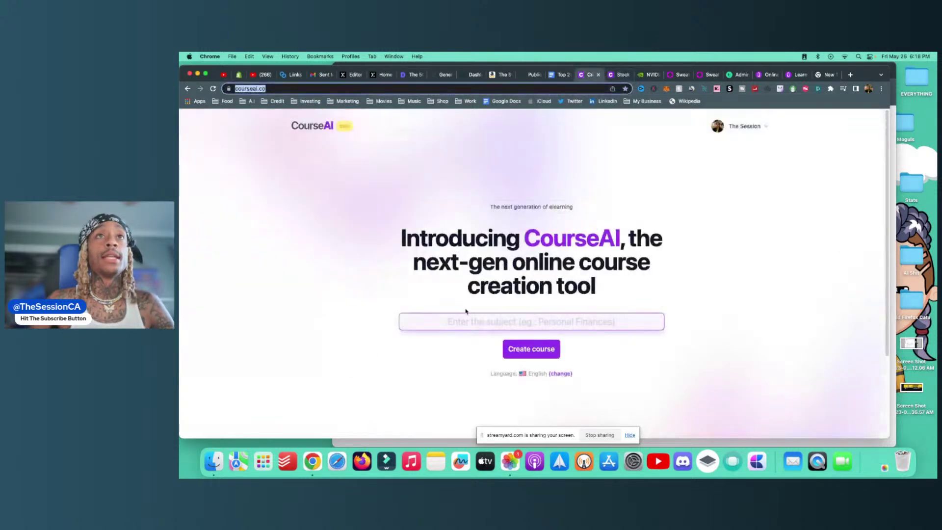
Start generating a new CourseAI course with the subject 'workouts from home'.
left_click(500, 324)
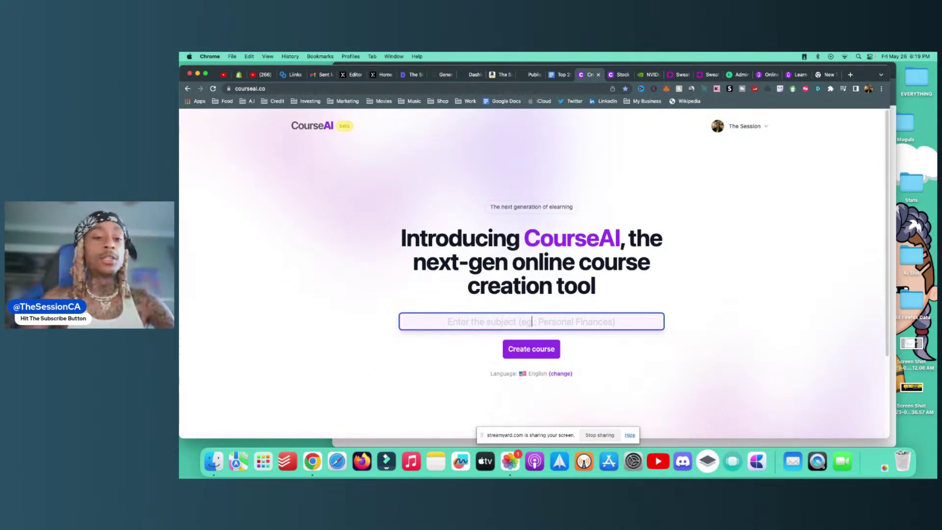
type("workout")
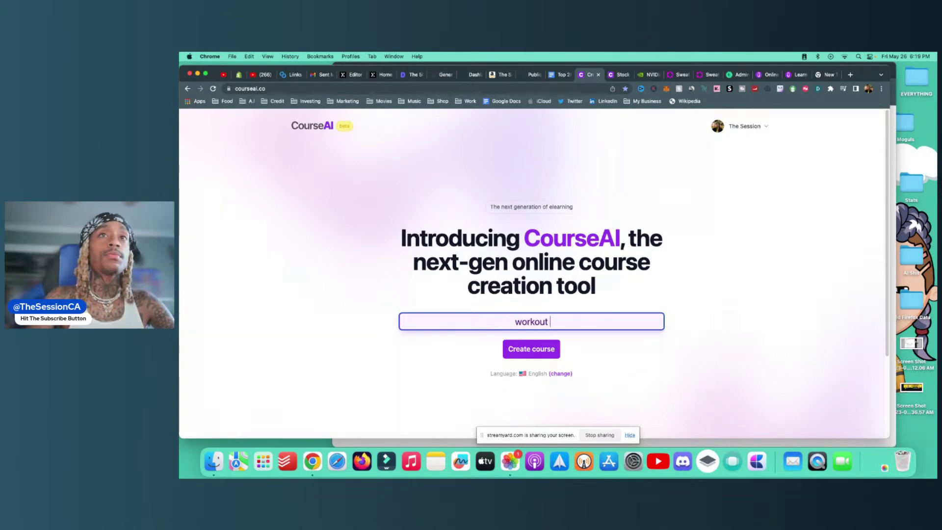
type(" from home")
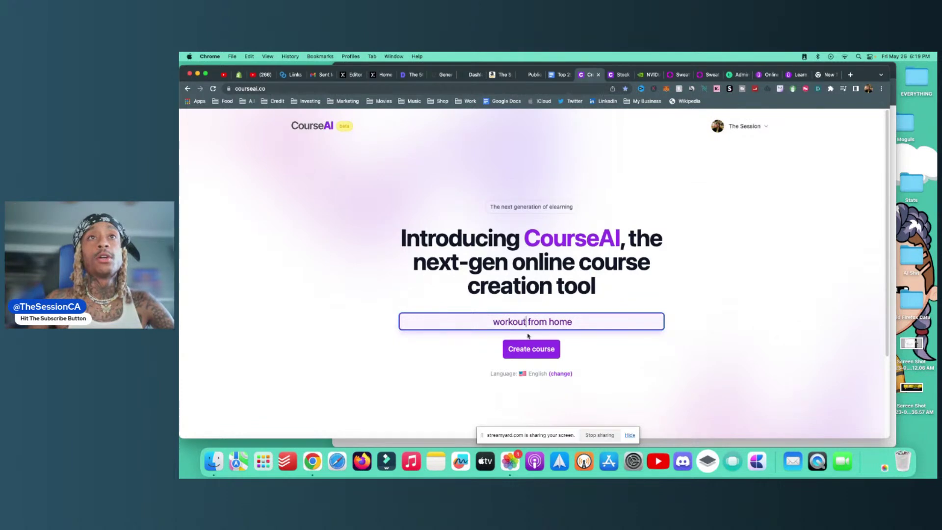
type("s")
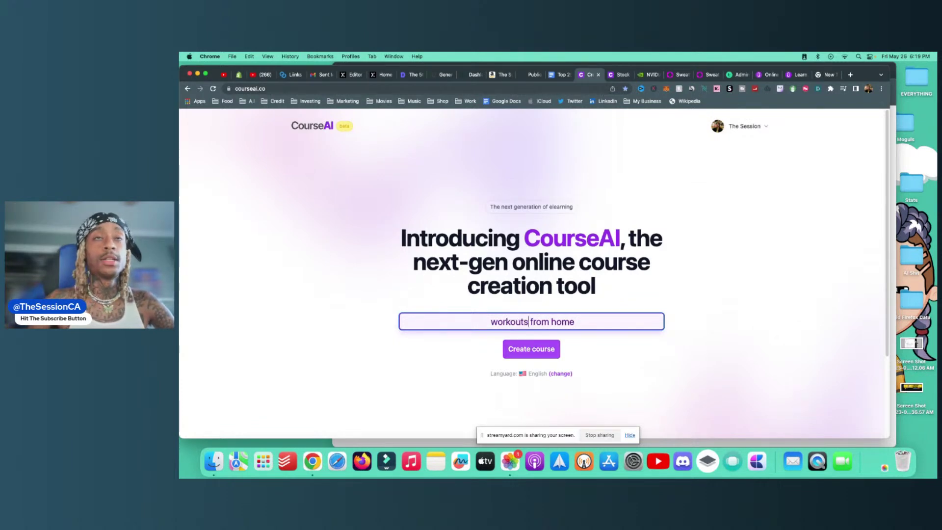
left_click(521, 345)
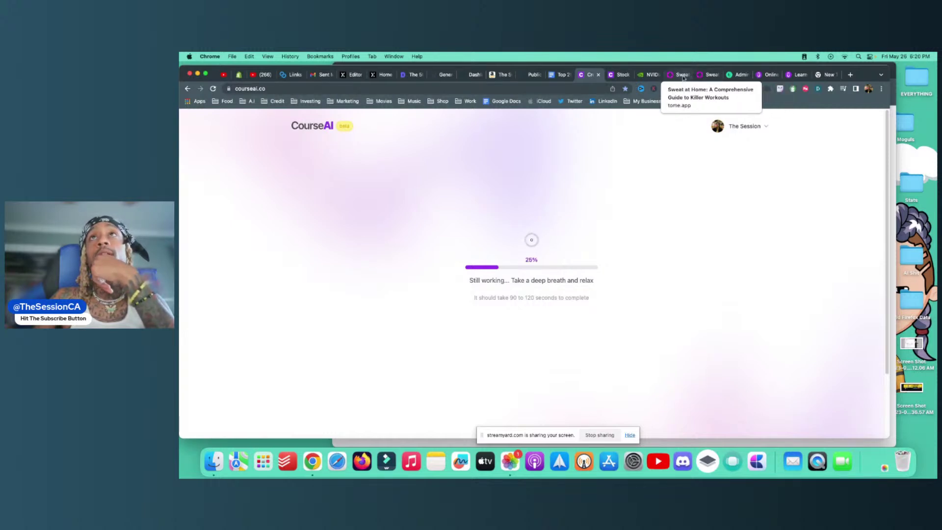
Scroll the Top 25 A.I Tools doc to Video Editing & Creation and open Tome.app in a new tab.
left_click(559, 75)
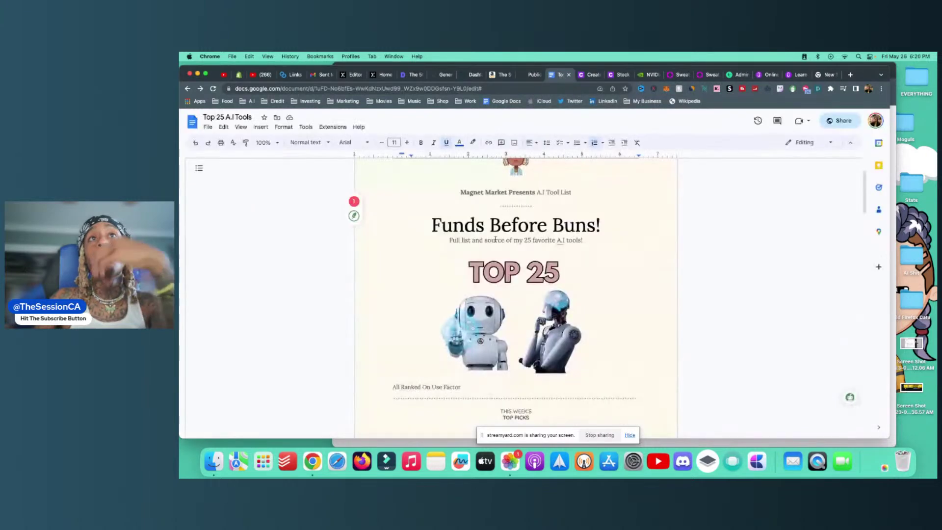
scroll(524, 320, "down", 10)
scroll(525, 321, "down", 5)
scroll(523, 309, "down", 2)
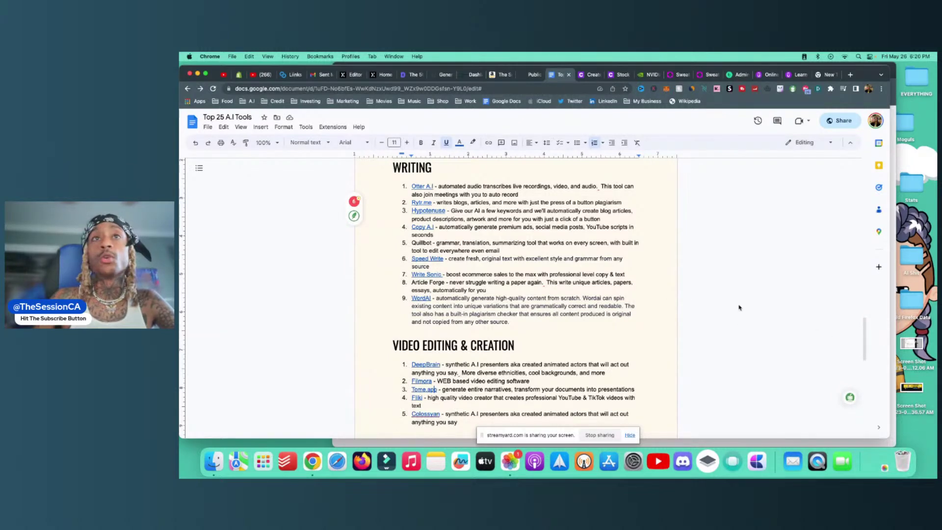
scroll(731, 305, "down", 5)
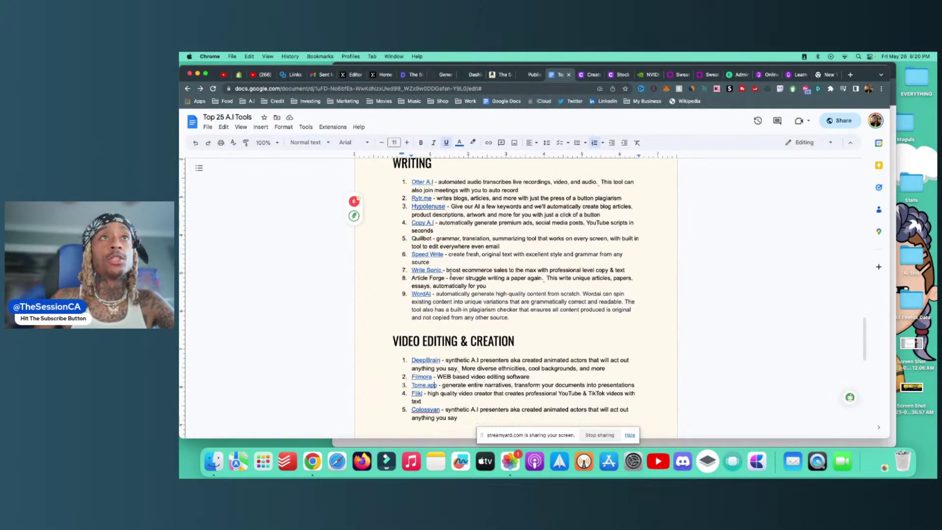
scroll(455, 275, "down", 2)
scroll(451, 260, "up", 4)
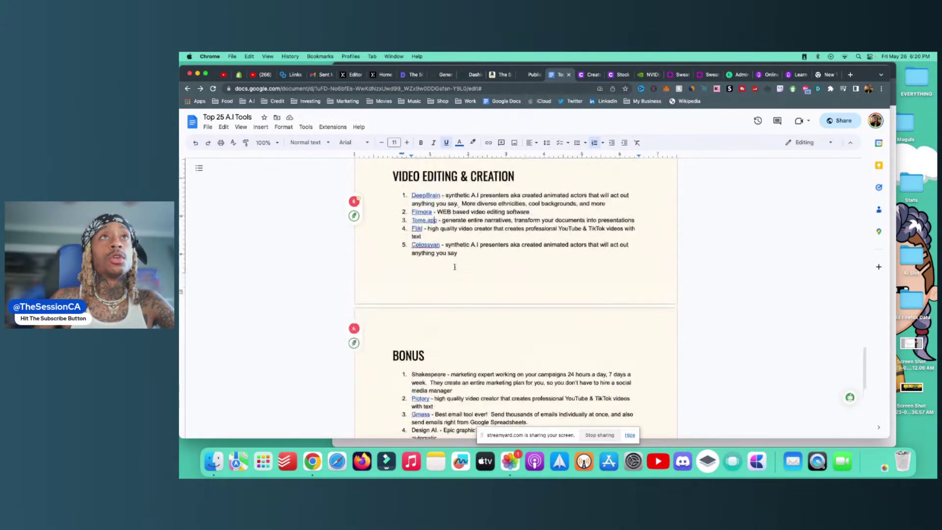
left_click(424, 233)
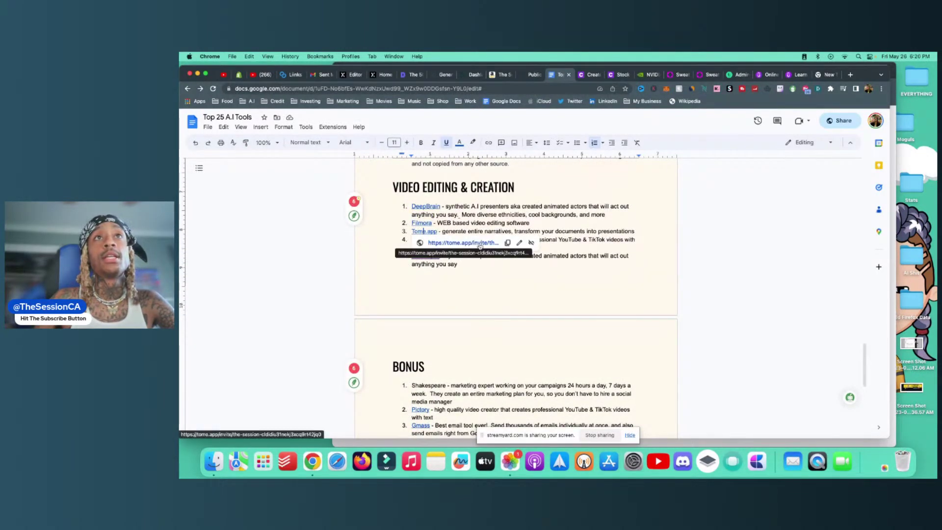
left_click(478, 243)
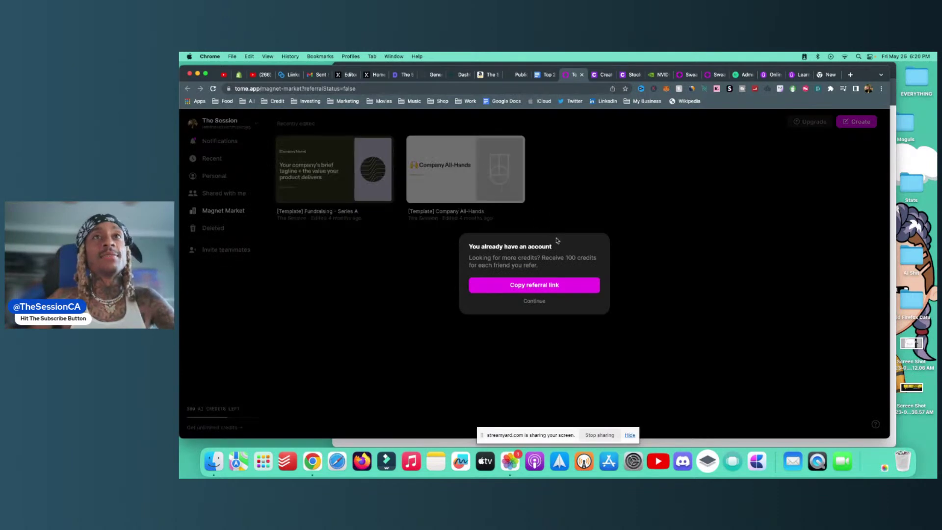
Dismiss the account notice, create a blank tome, check CourseAI's progress, then view the Sweat at Home tome.
left_click(538, 302)
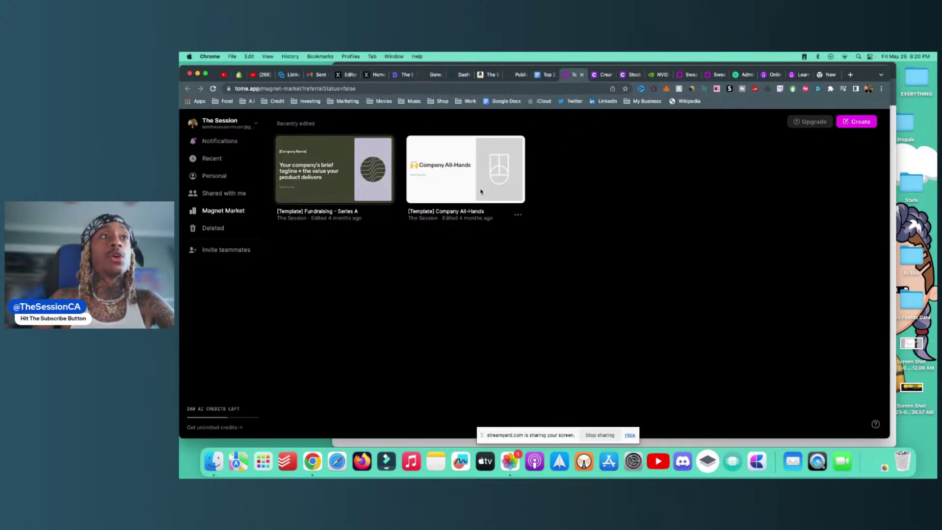
left_click(856, 122)
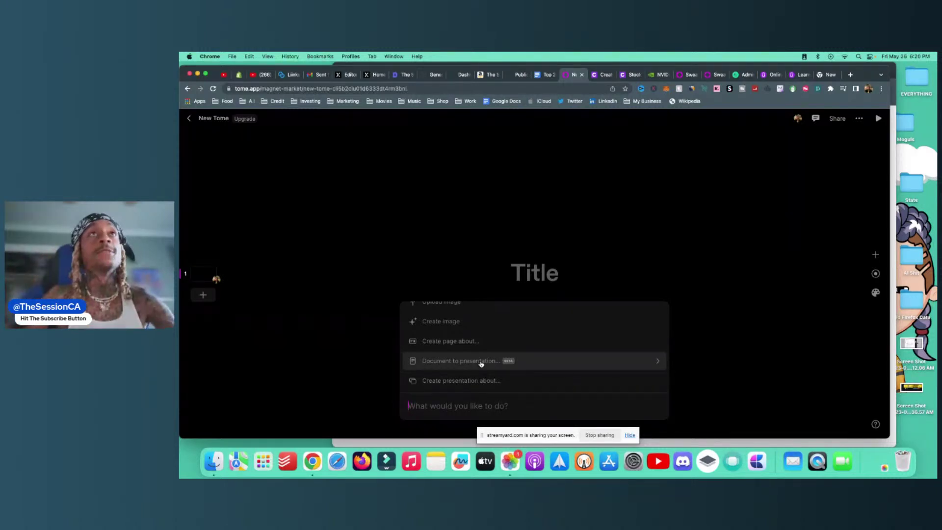
left_click(603, 74)
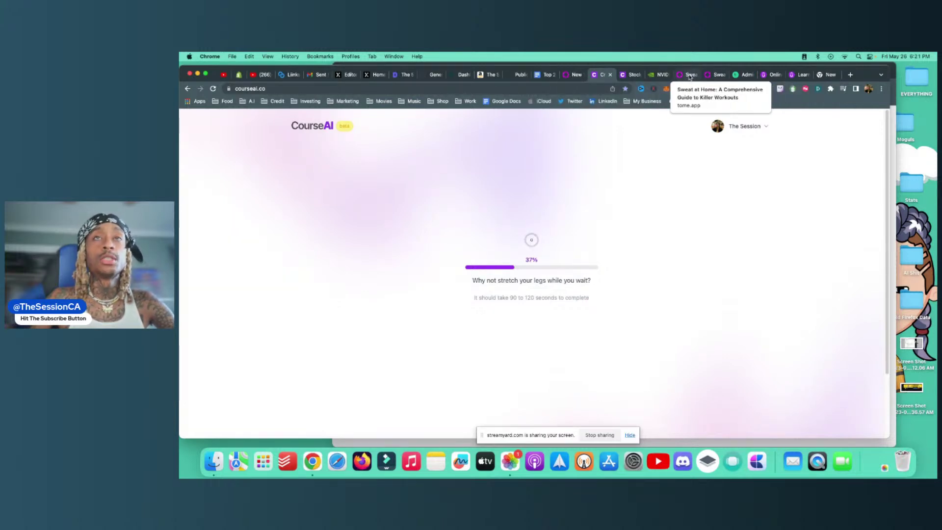
left_click(690, 75)
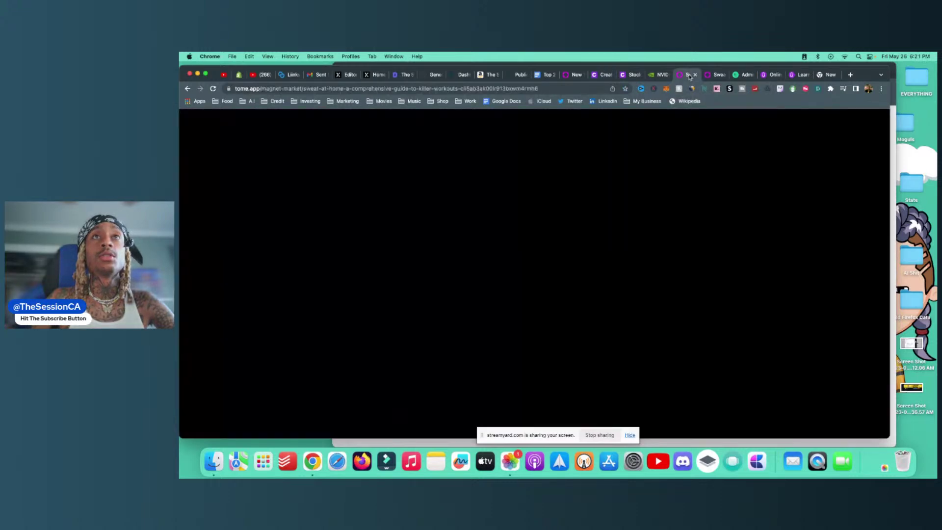
left_click(715, 74)
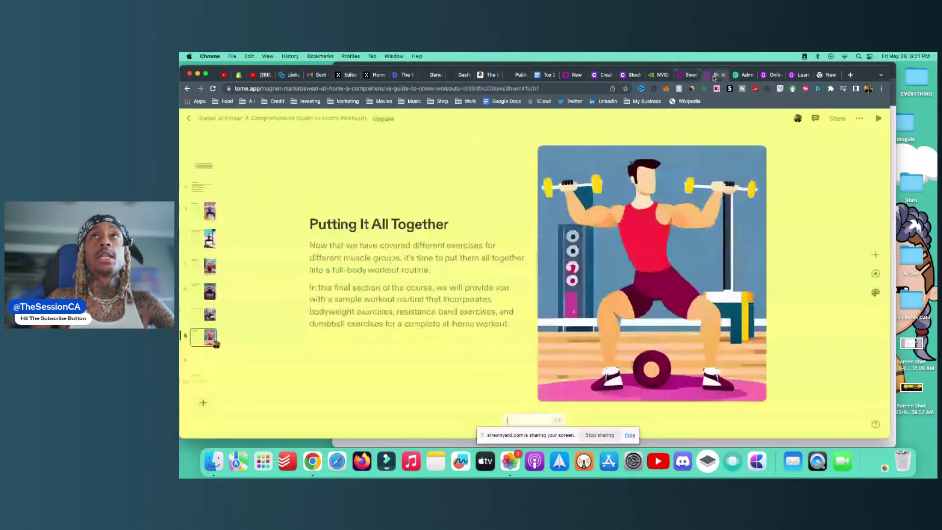
Switch to the dark Killer Workouts tome, view slides 1, 3, 4 and 5, and open Set theme.
left_click(688, 76)
left_click(204, 175)
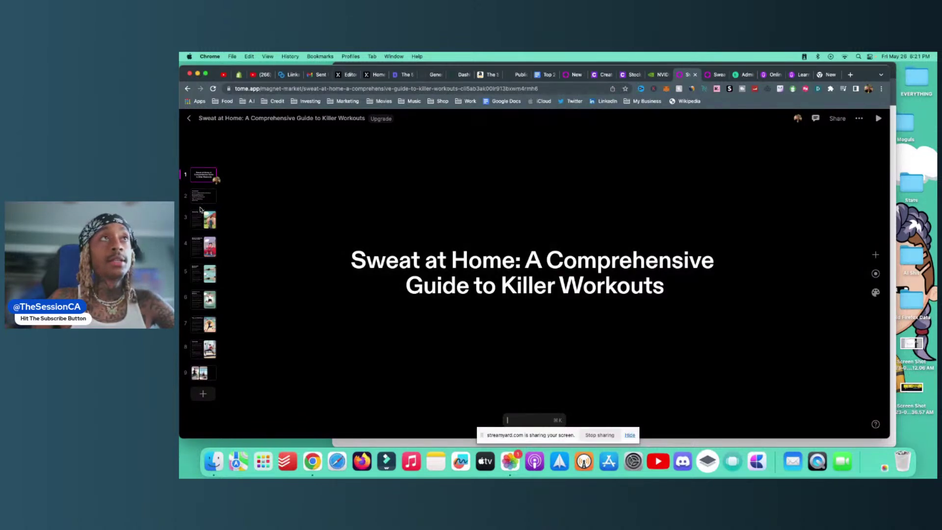
left_click(216, 225)
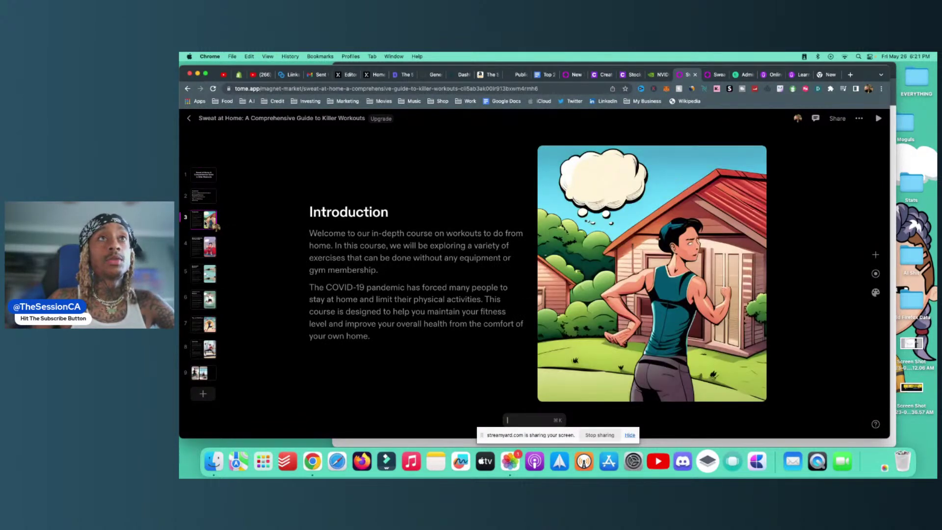
left_click(200, 252)
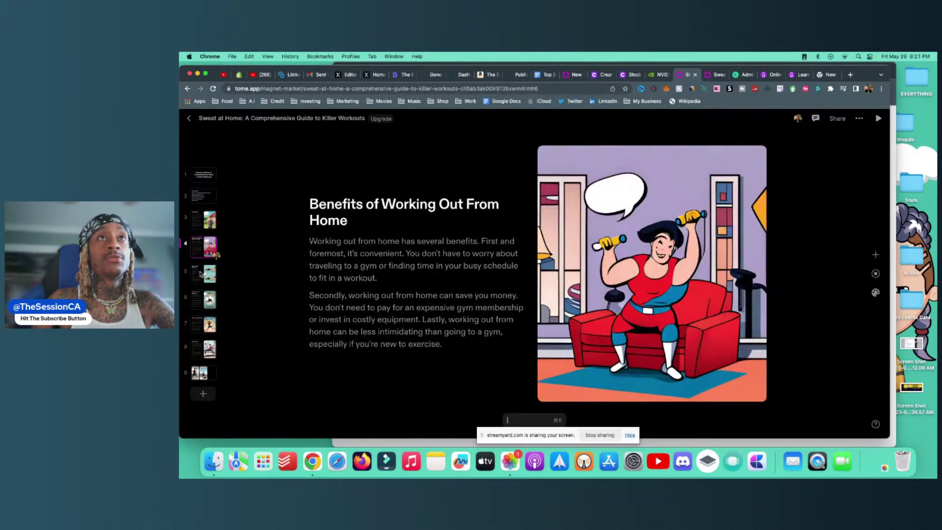
left_click(200, 274)
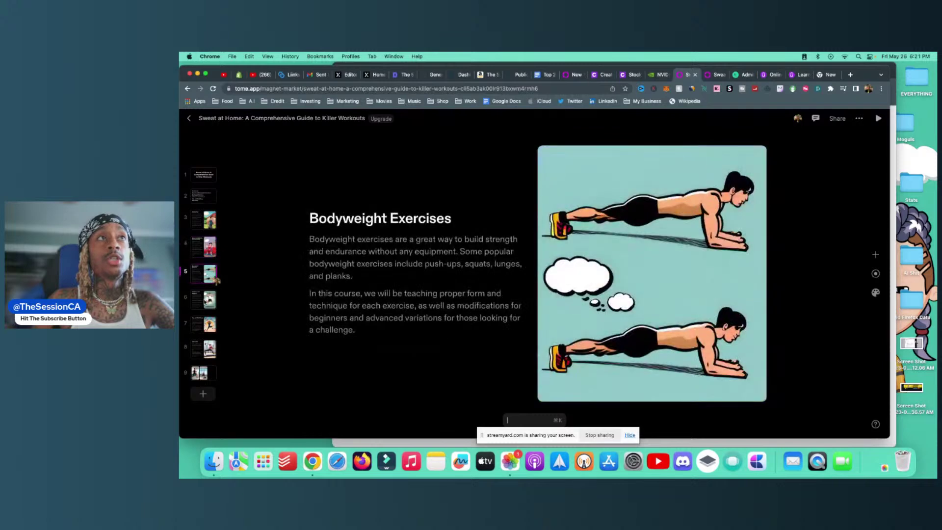
left_click(875, 292)
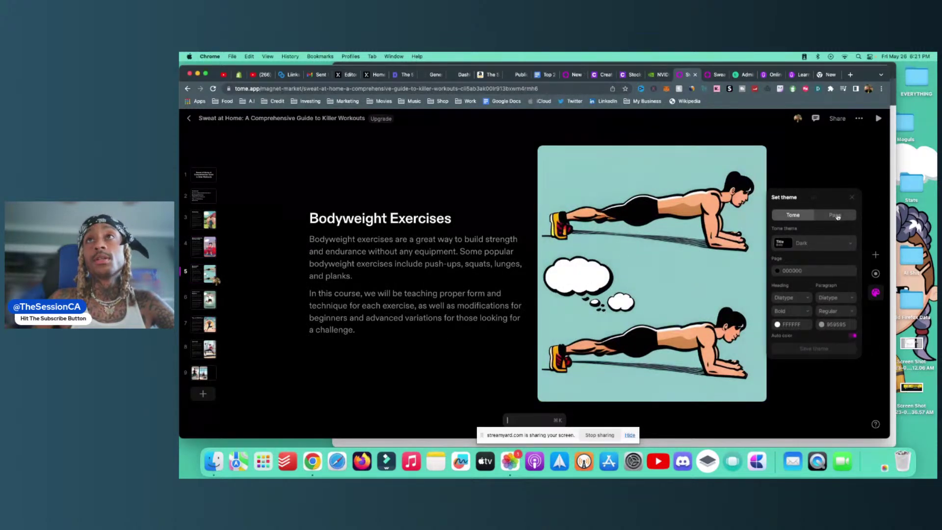
Apply the yellow Canary theme, try AI edit on the first paragraph, and open the plank image's options.
left_click(827, 243)
left_click(809, 301)
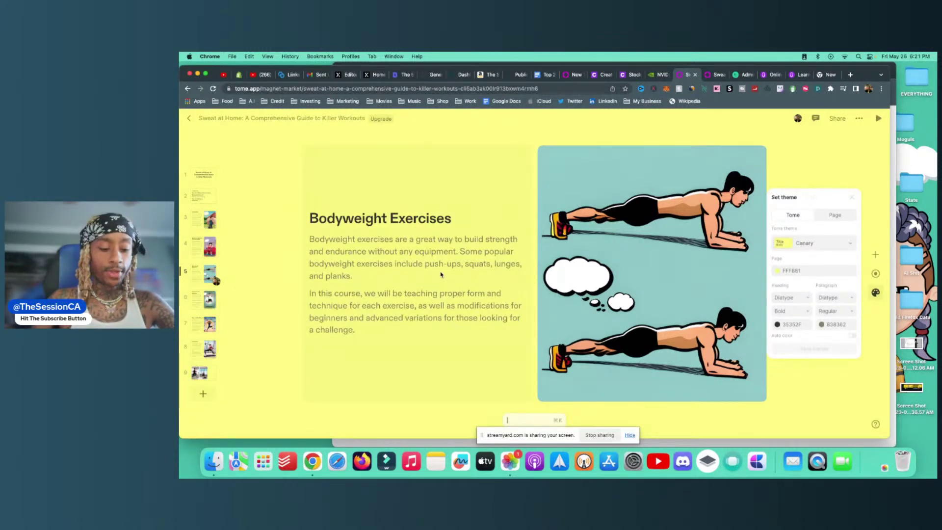
mouse_move(652, 273)
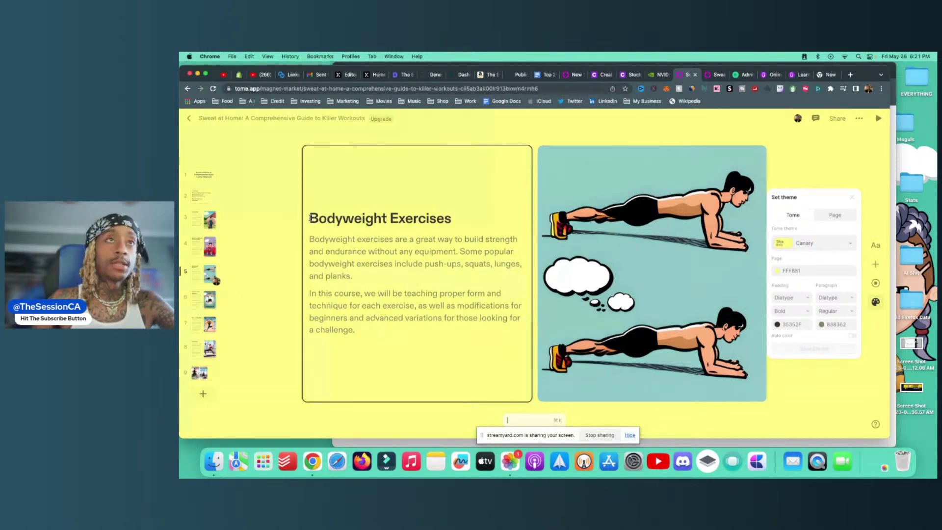
left_click_drag(309, 248, 482, 272)
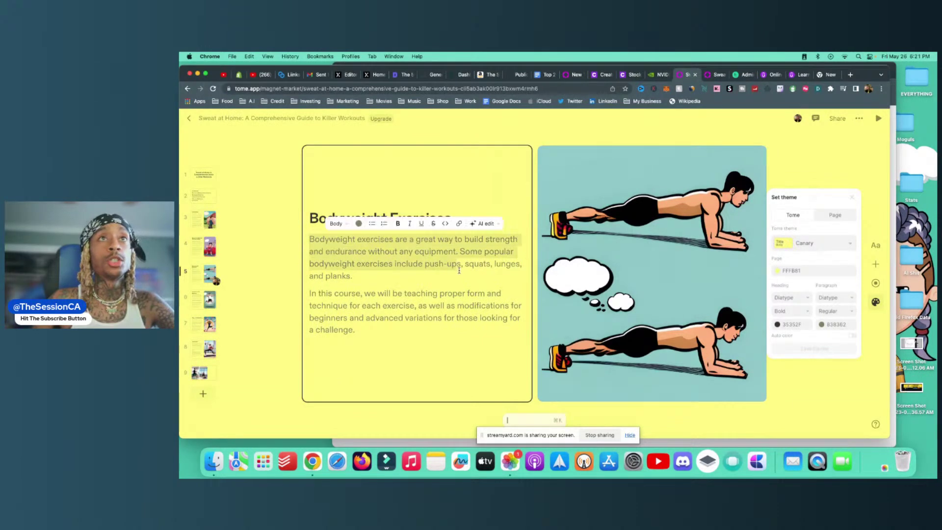
left_click(487, 224)
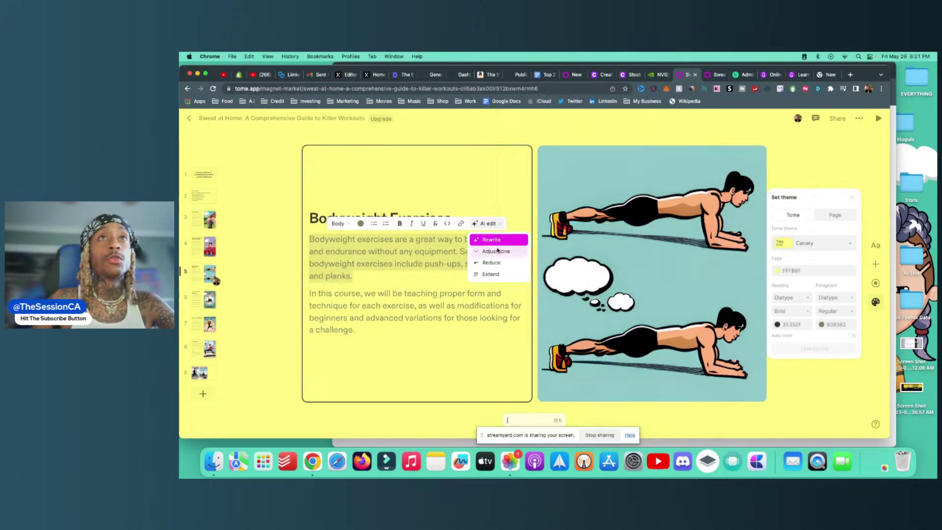
left_click(498, 275)
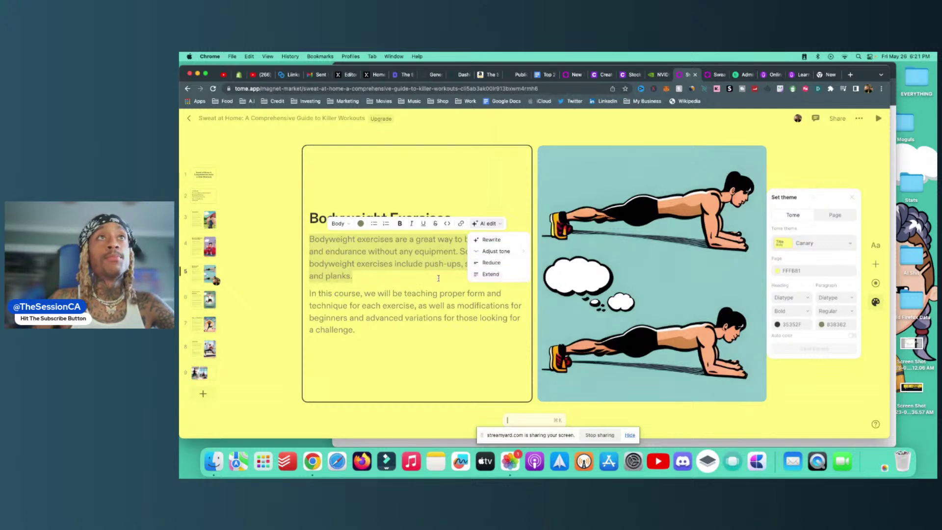
right_click(651, 242)
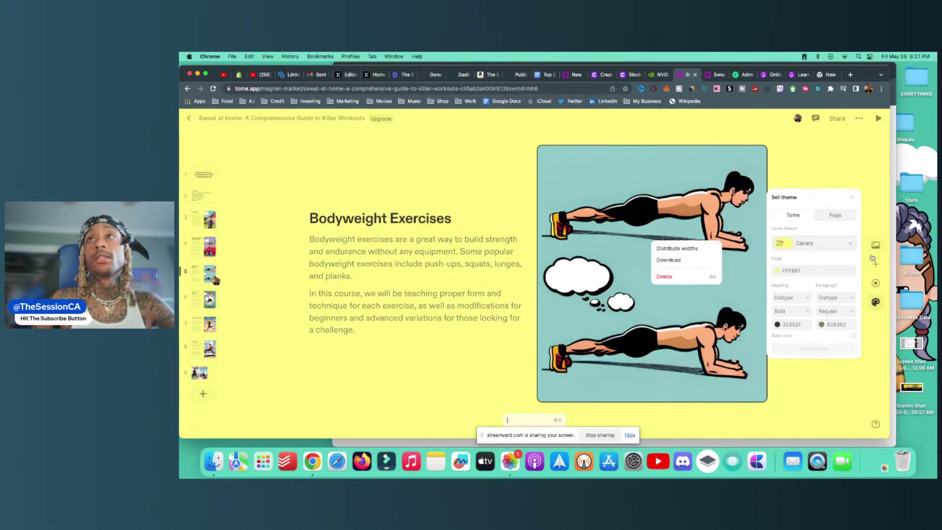
Generate an image from '4k person working out at home' and place it in slide 9's empty third tile.
left_click(806, 167)
left_click(215, 376)
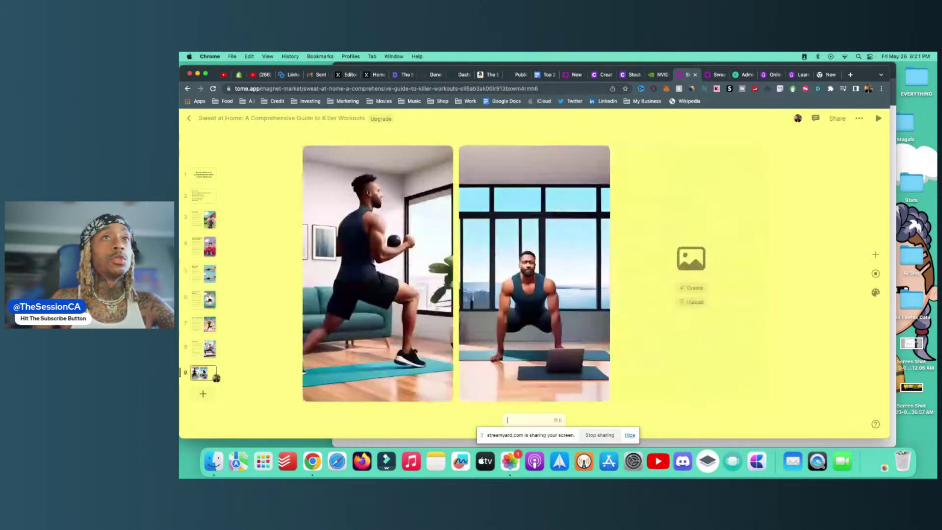
left_click(695, 288)
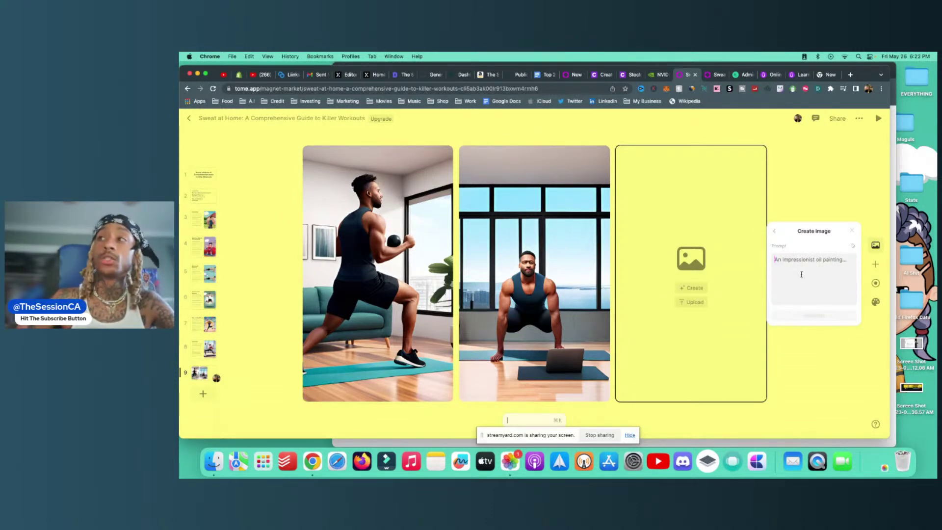
key("super+v")
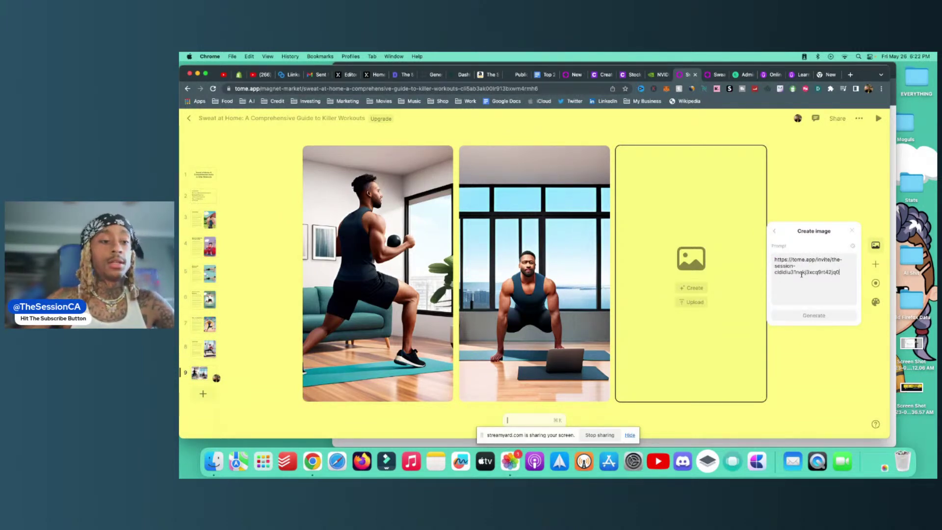
key("super+a")
type("4")
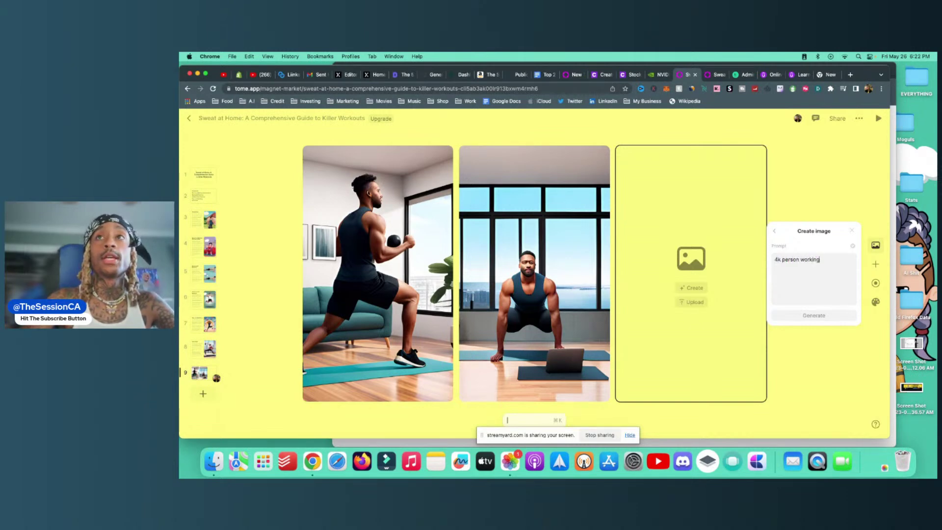
type("me")
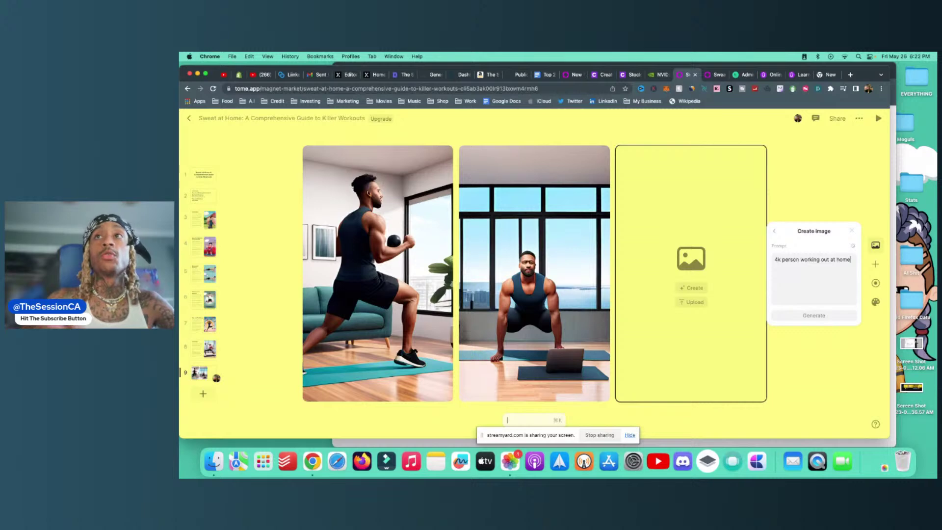
left_click(795, 319)
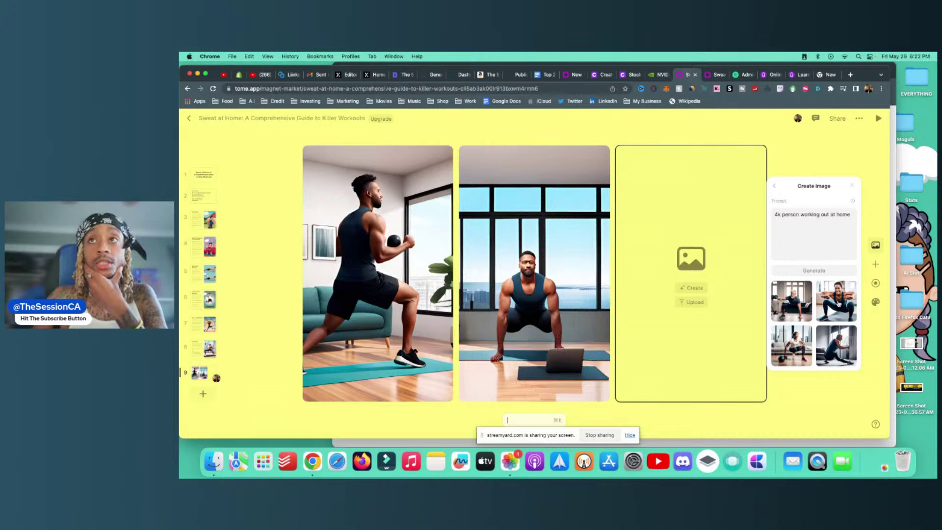
left_click(839, 302)
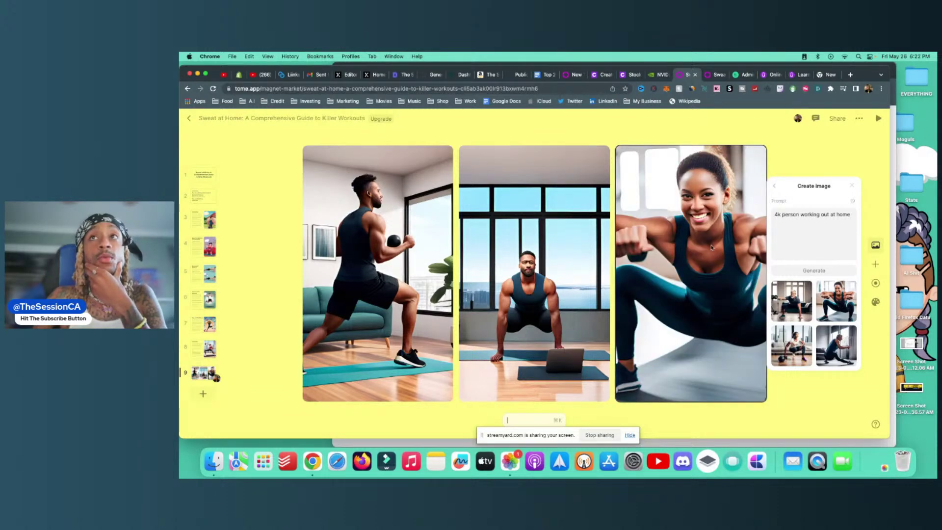
left_click(852, 186)
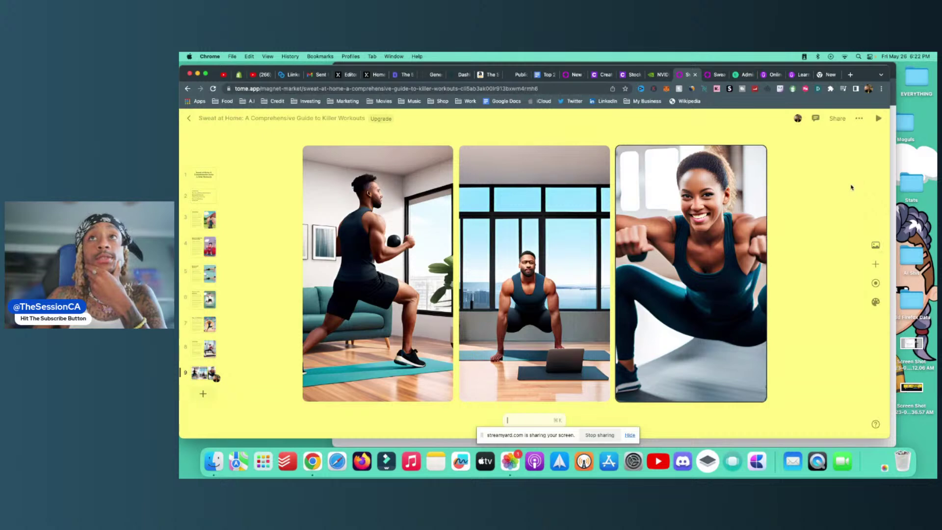
Play the Killer Workouts tome from its title slide, step through the slides, then exit presenting.
left_click(200, 352)
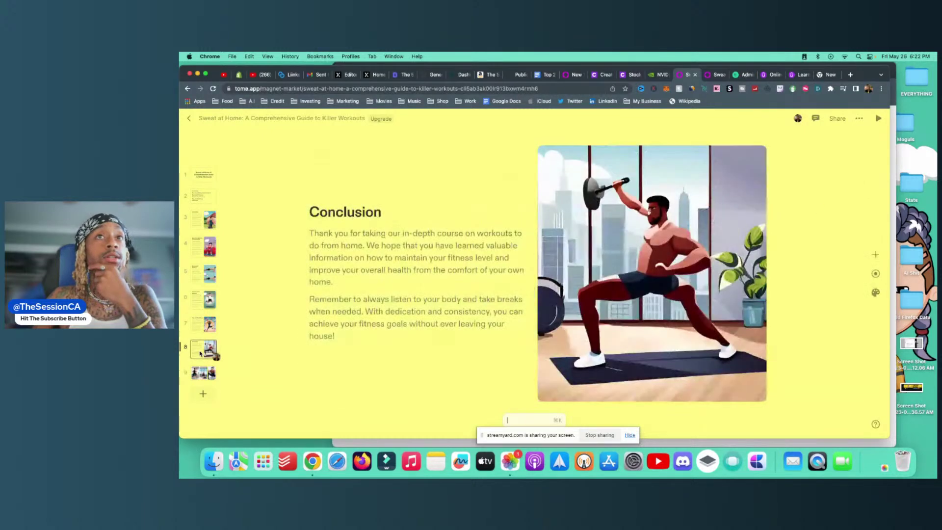
left_click(204, 176)
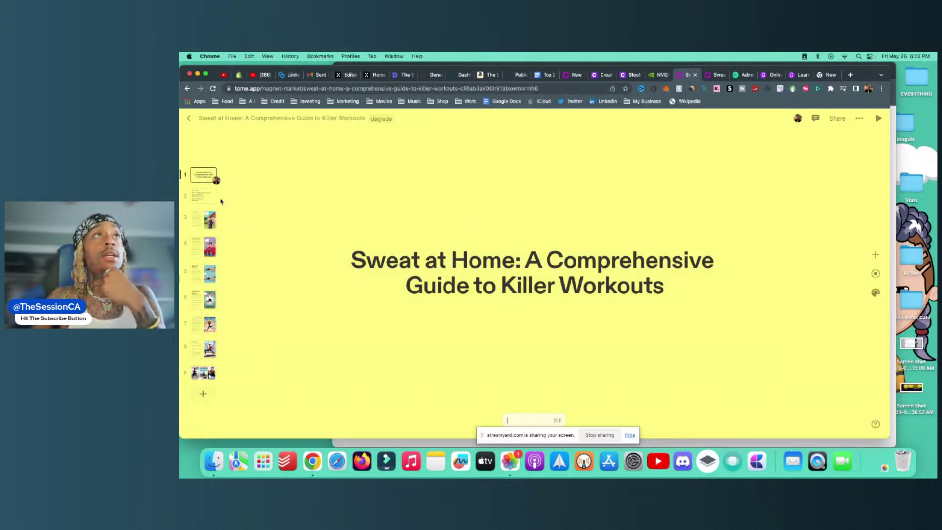
left_click(878, 119)
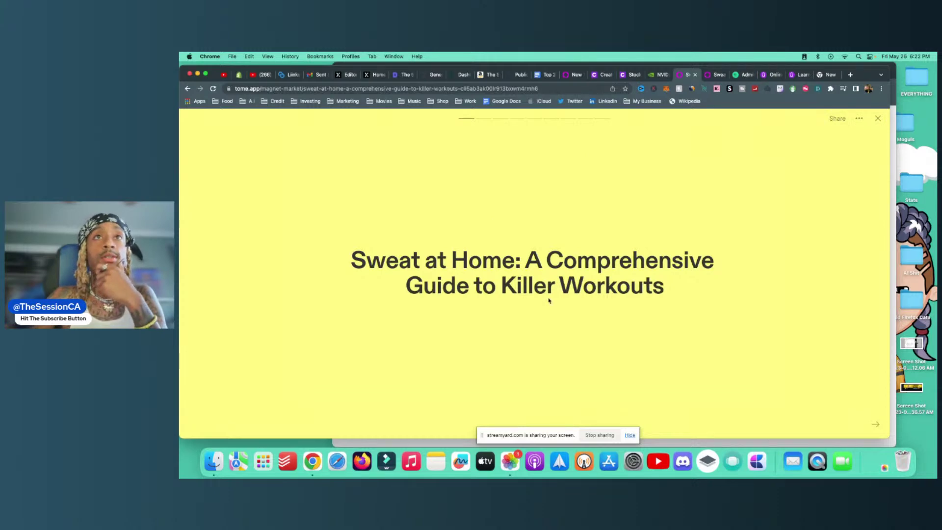
key("Right")
key("Right")
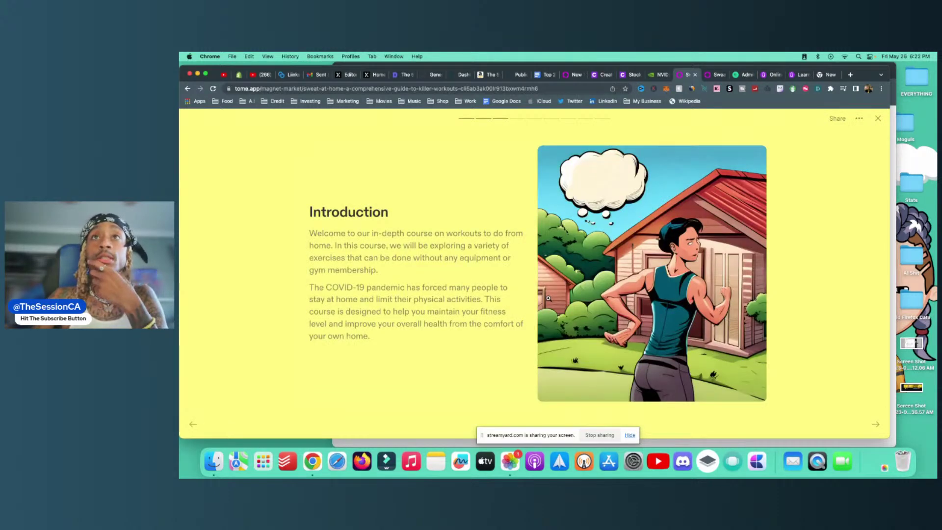
key("Right")
key("Right")
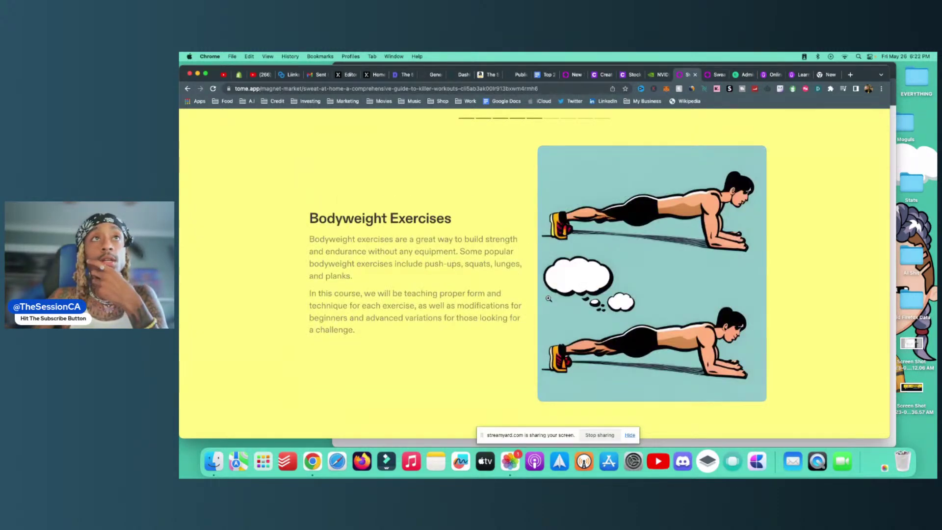
key("Right")
key("Right")
key("Right")
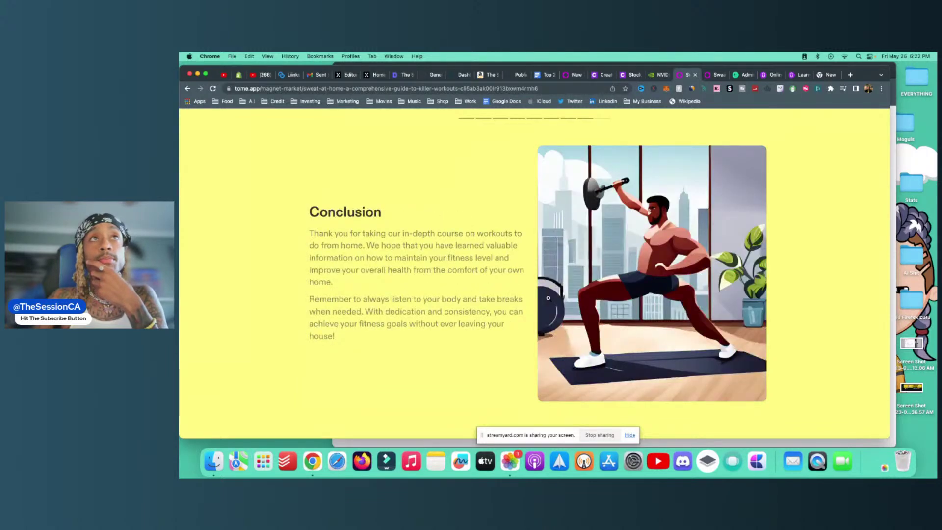
key("Right")
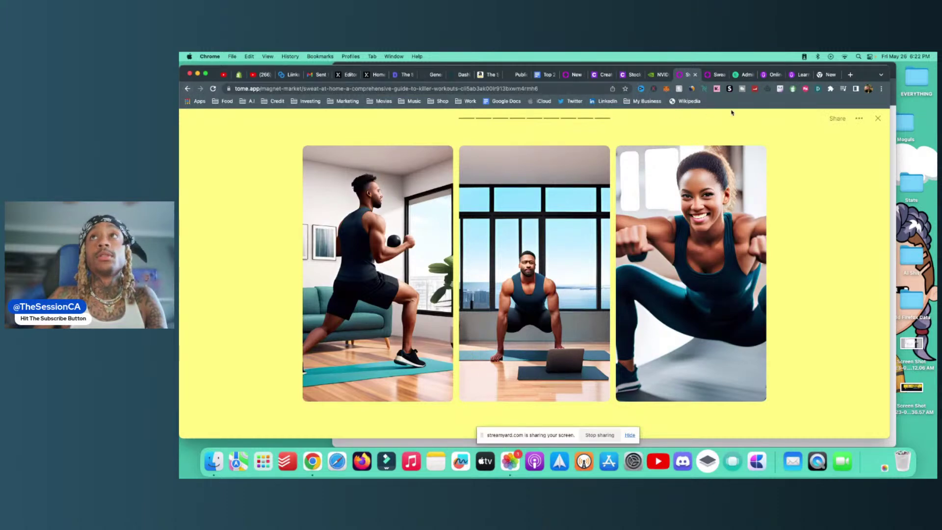
left_click(877, 119)
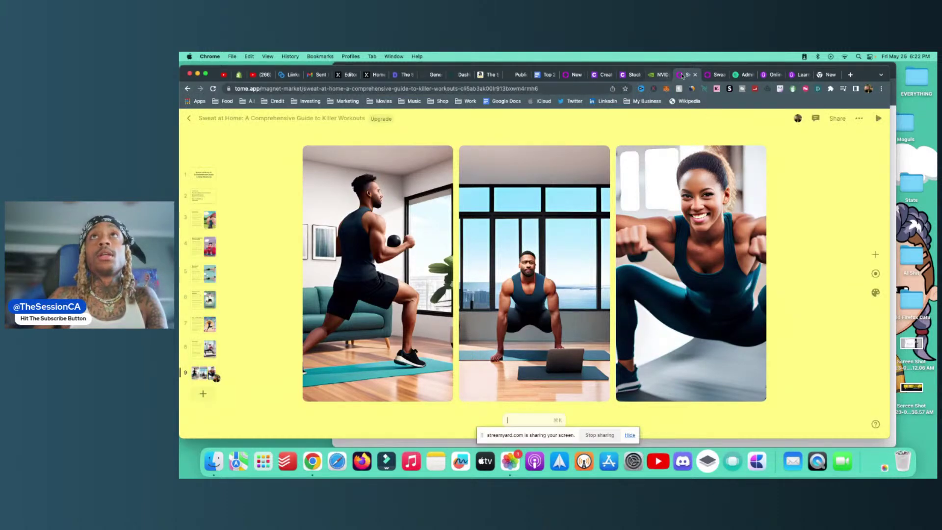
Switch to CourseAI to check the course generation progress, now at 62%.
left_click(601, 75)
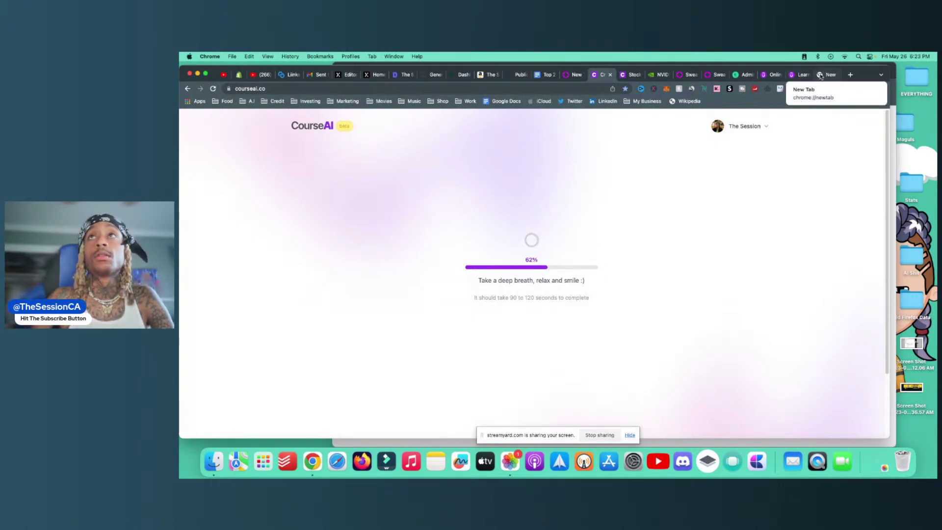
Close the empty new tab and bring up the Teachable courses admin list.
left_click(823, 76)
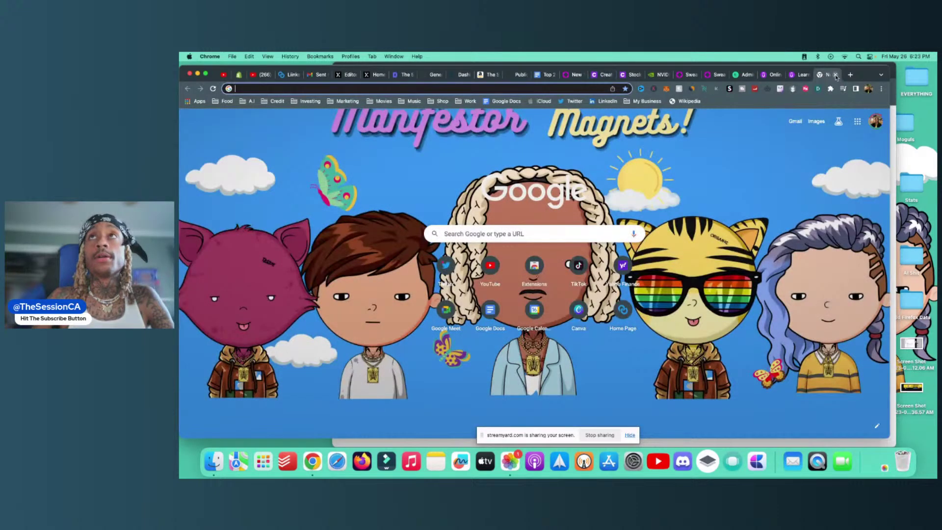
left_click(835, 75)
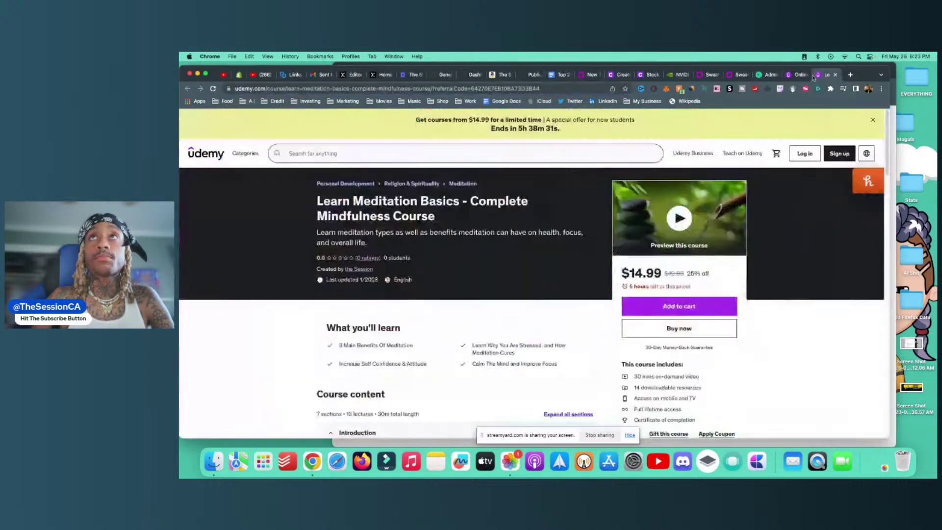
left_click(761, 75)
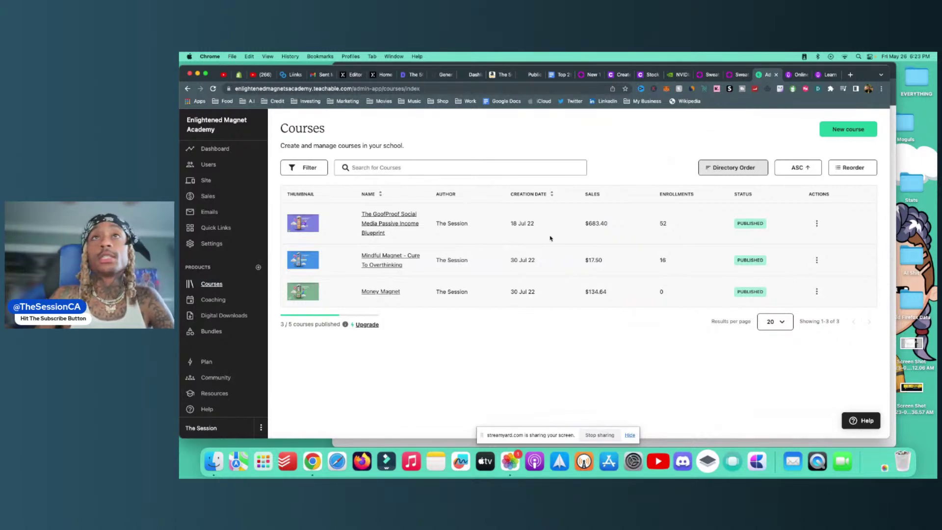
Highlight the $683.40 sales and 52 enrollments figures, then return to the Tome presentation.
mouse_move(584, 225)
left_mouse_down()
mouse_move(621, 224)
mouse_move(621, 265)
left_mouse_up()
left_click(618, 168)
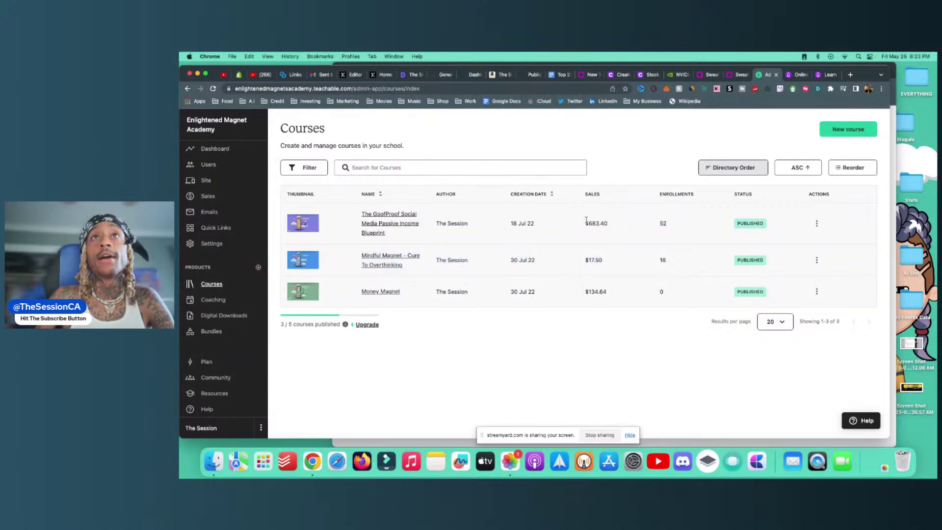
mouse_move(586, 219)
left_mouse_down()
mouse_move(609, 228)
mouse_move(614, 267)
left_mouse_up()
left_click(604, 282)
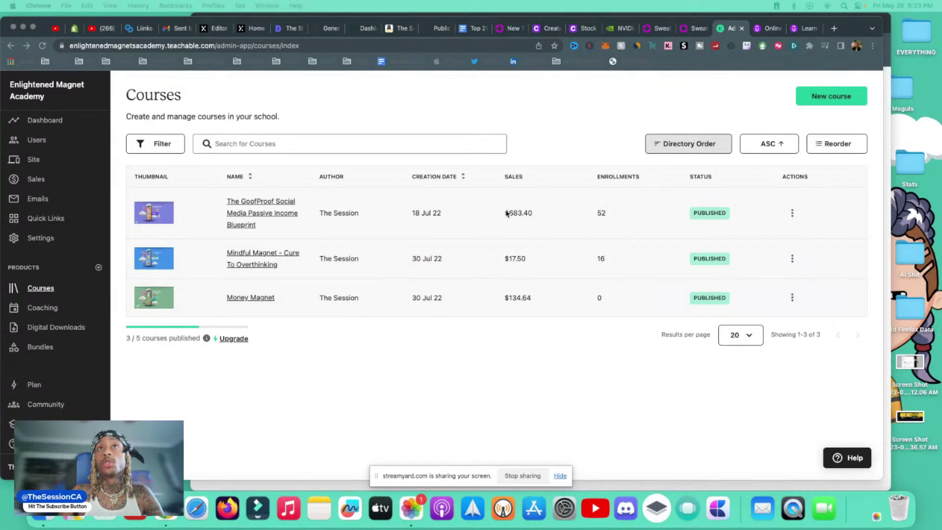
left_click(543, 215)
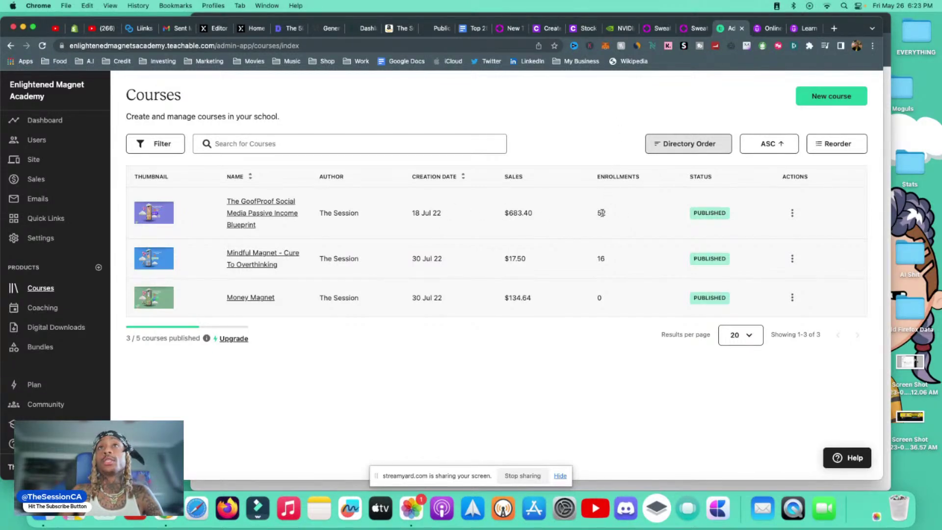
left_click_drag(597, 212, 616, 216)
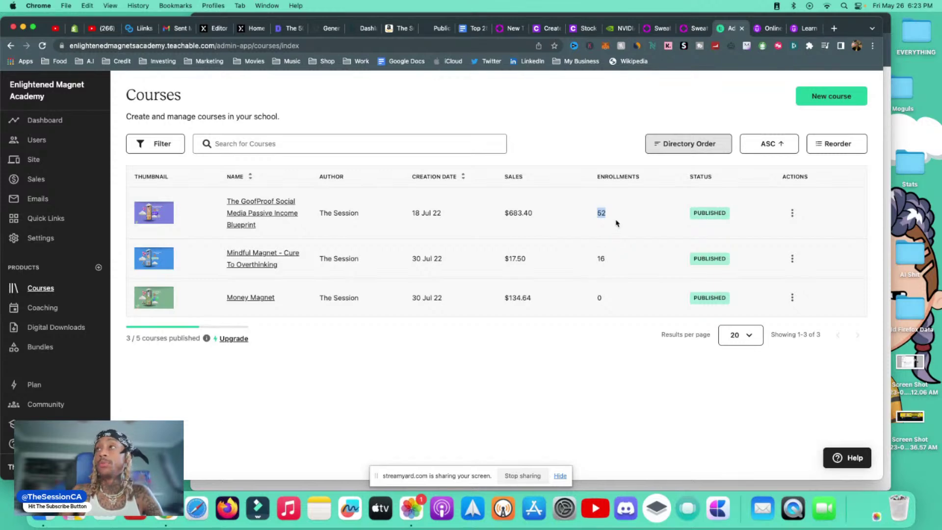
left_click(693, 28)
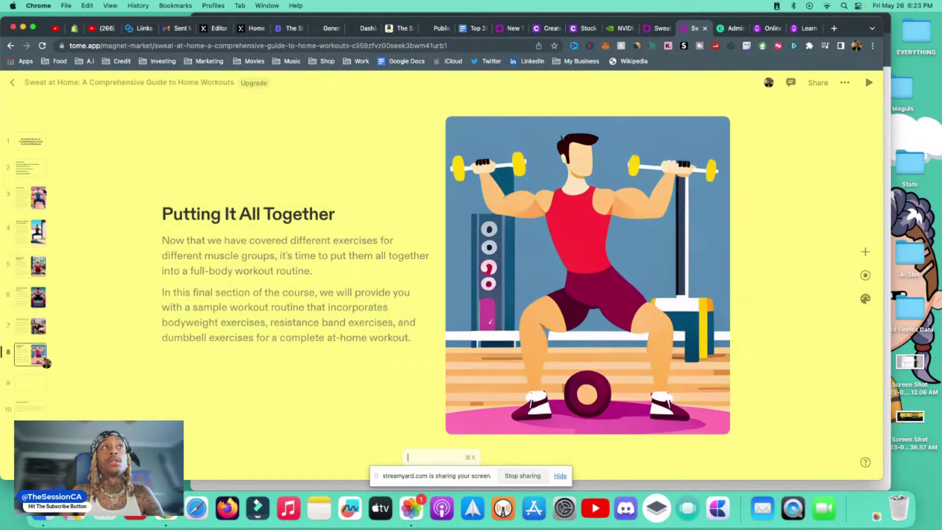
Flip through the Introduction, Benefits and Resistance Band Exercises slides, then check the finished CourseAI course.
left_click(37, 177)
left_click(38, 197)
left_click(32, 242)
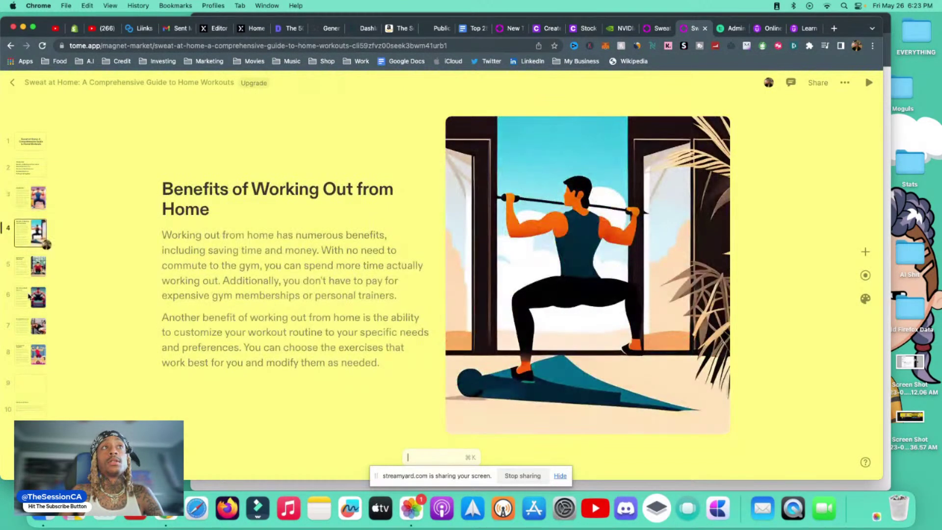
left_click(30, 296)
left_click(550, 29)
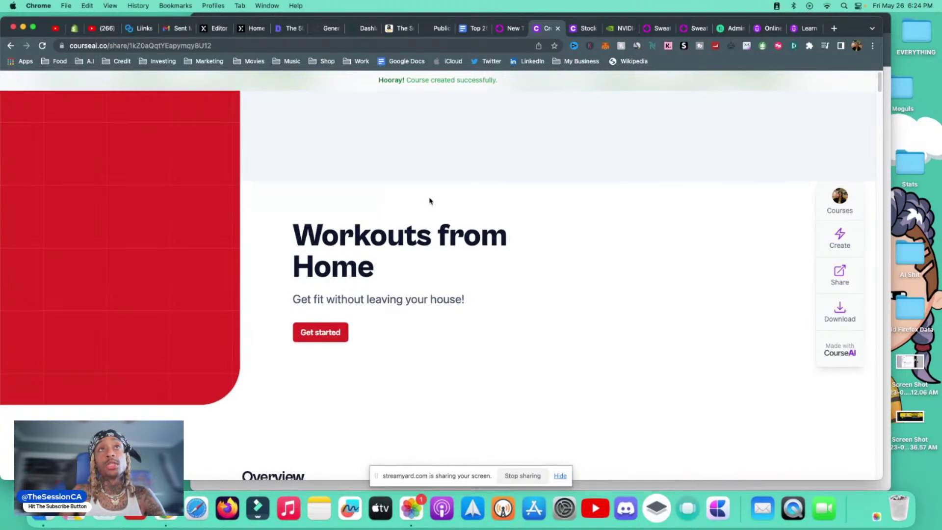
Jump to the Beginner Workouts module and read down through its content.
scroll(442, 206, "down", 3)
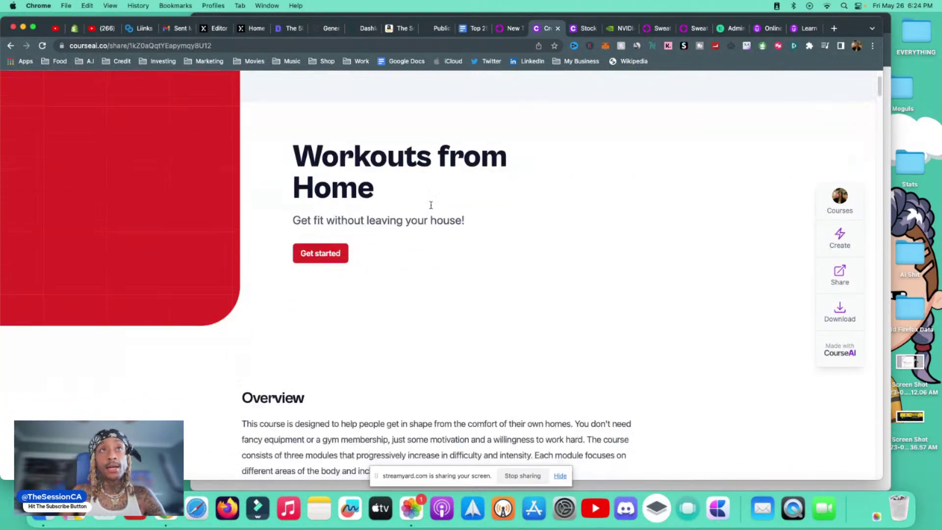
left_click(321, 238)
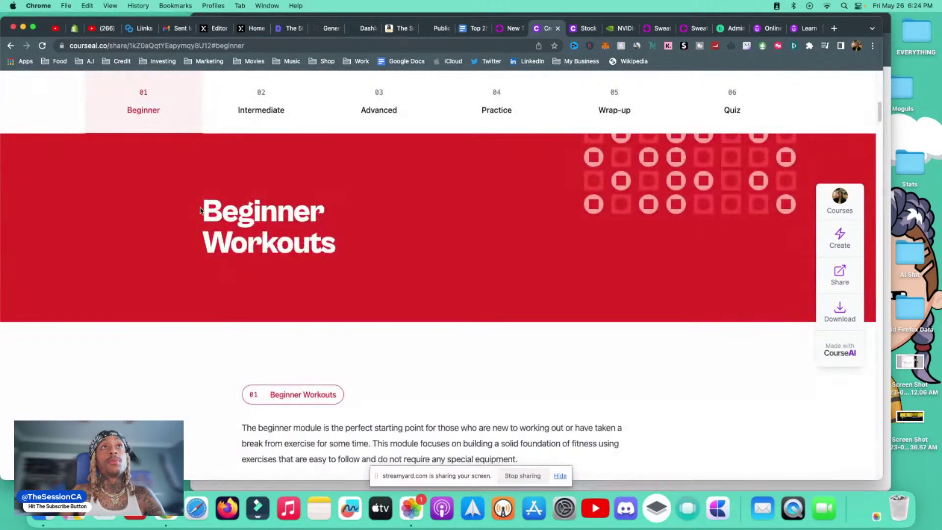
left_click_drag(202, 216, 353, 249)
scroll(356, 251, "down", 3)
scroll(356, 251, "down", 2)
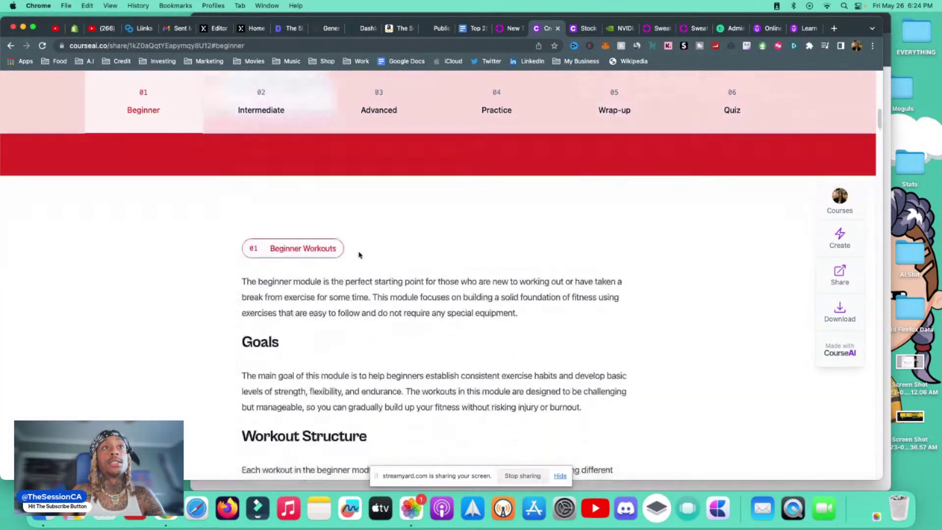
scroll(356, 252, "down", 1)
scroll(358, 253, "down", 1)
scroll(359, 255, "down", 1)
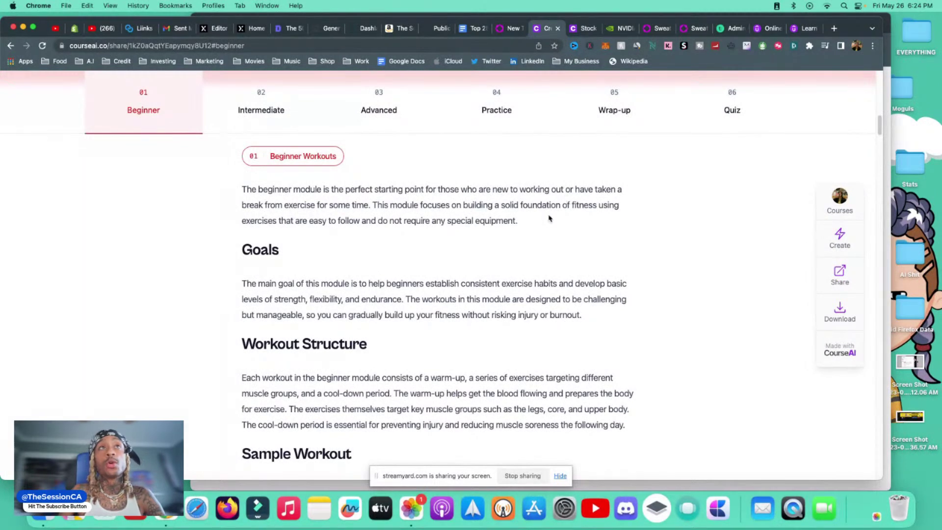
scroll(506, 218, "down", 3)
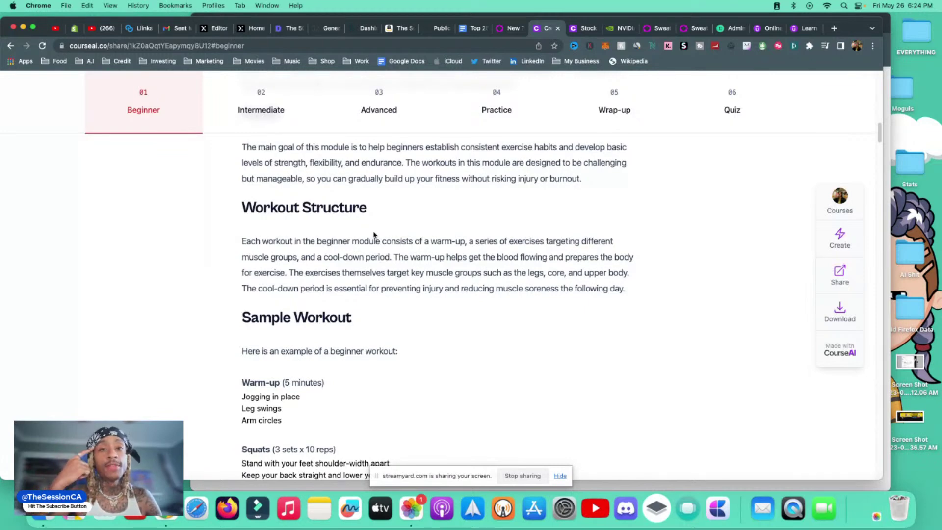
scroll(373, 235, "down", 4)
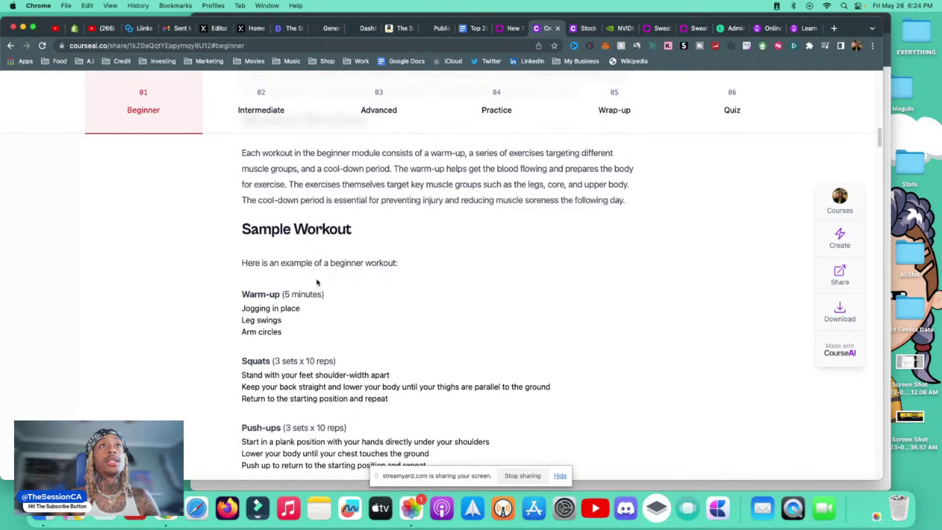
Read past the Sample Workout and Advanced module down to the Practice module's exercises list.
left_click_drag(314, 230, 364, 292)
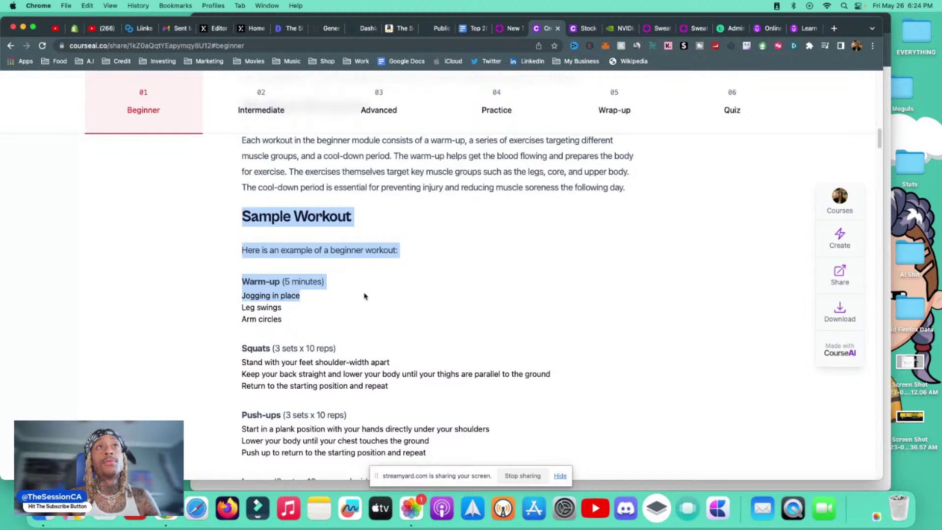
scroll(364, 296, "down", 2)
scroll(353, 279, "down", 2)
scroll(332, 256, "down", 1)
scroll(331, 252, "down", 3)
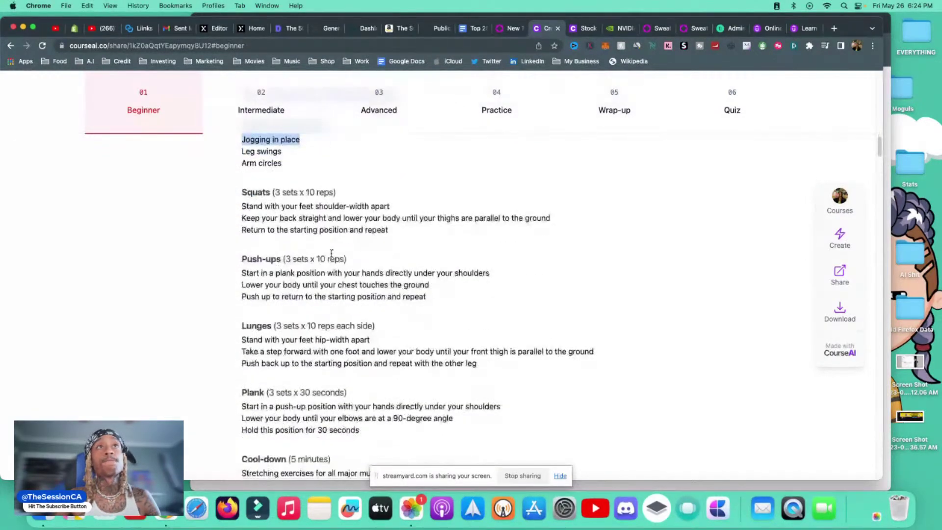
scroll(331, 253, "down", 4)
scroll(331, 253, "down", 6)
scroll(331, 253, "down", 5)
scroll(332, 254, "down", 4)
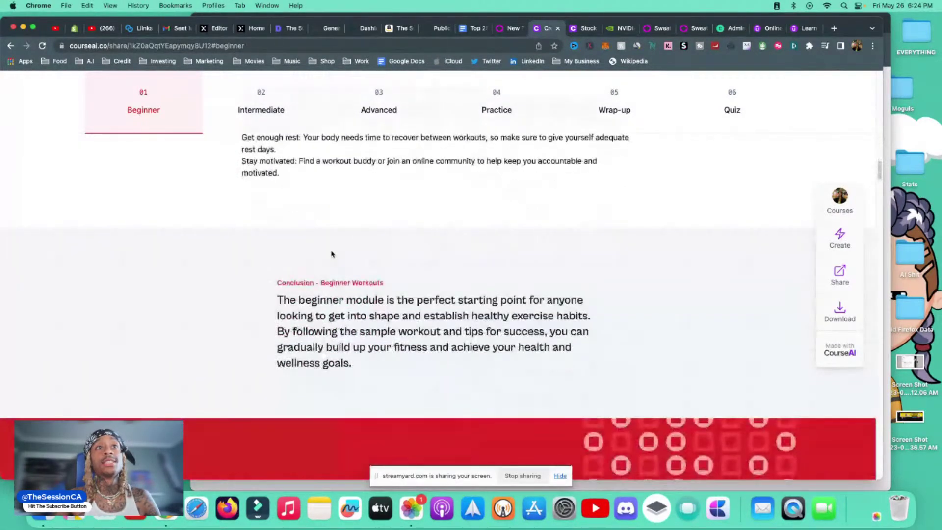
scroll(331, 254, "down", 5)
scroll(332, 254, "down", 5)
scroll(332, 253, "down", 2)
scroll(333, 252, "down", 5)
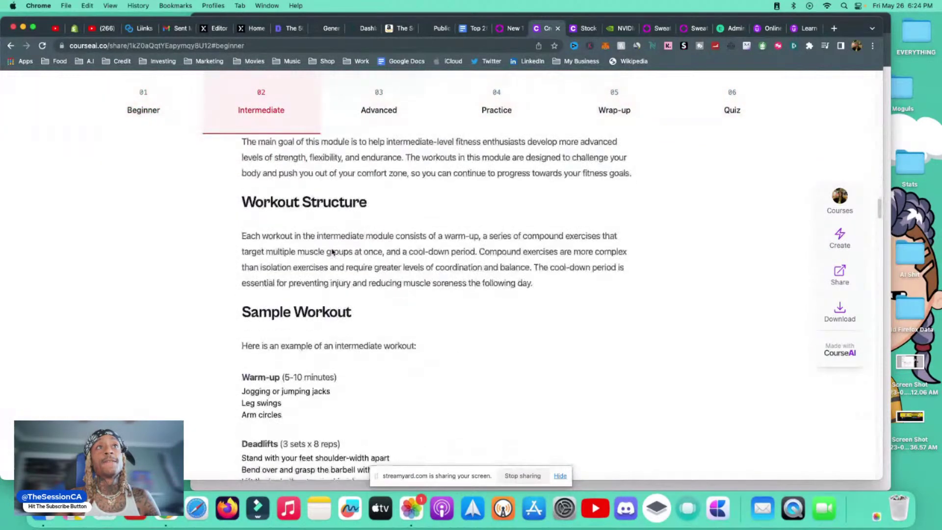
scroll(332, 252, "down", 5)
scroll(324, 231, "down", 5)
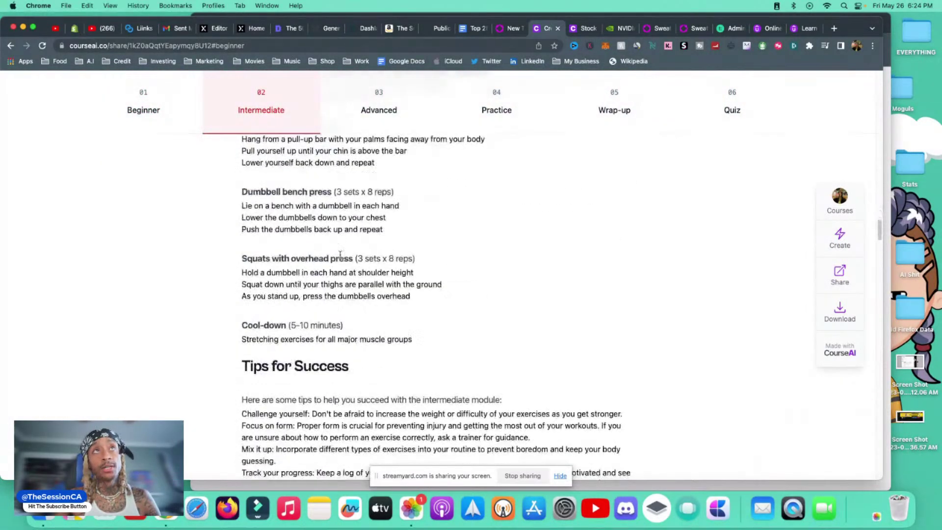
scroll(337, 256, "down", 8)
scroll(338, 257, "down", 6)
scroll(341, 259, "down", 5)
scroll(341, 258, "down", 5)
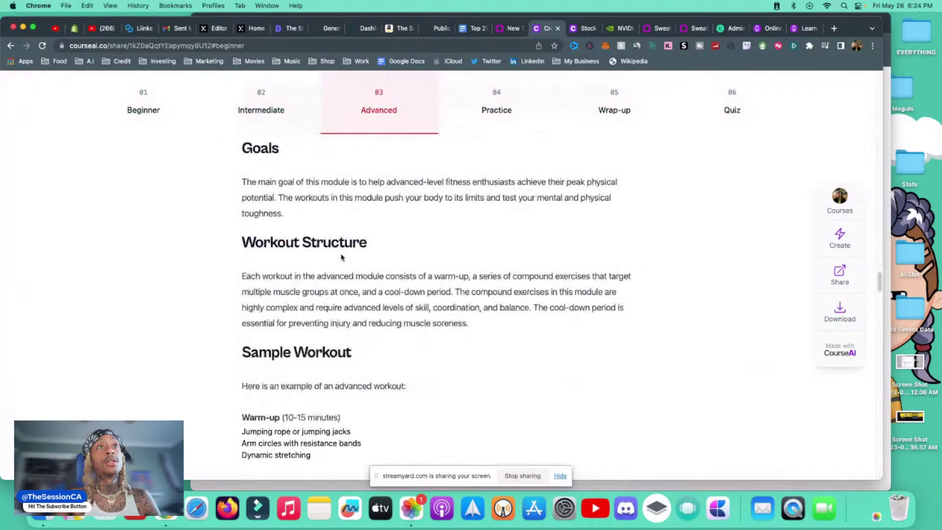
scroll(341, 258, "down", 6)
scroll(340, 260, "down", 6)
scroll(339, 263, "down", 4)
scroll(354, 242, "down", 10)
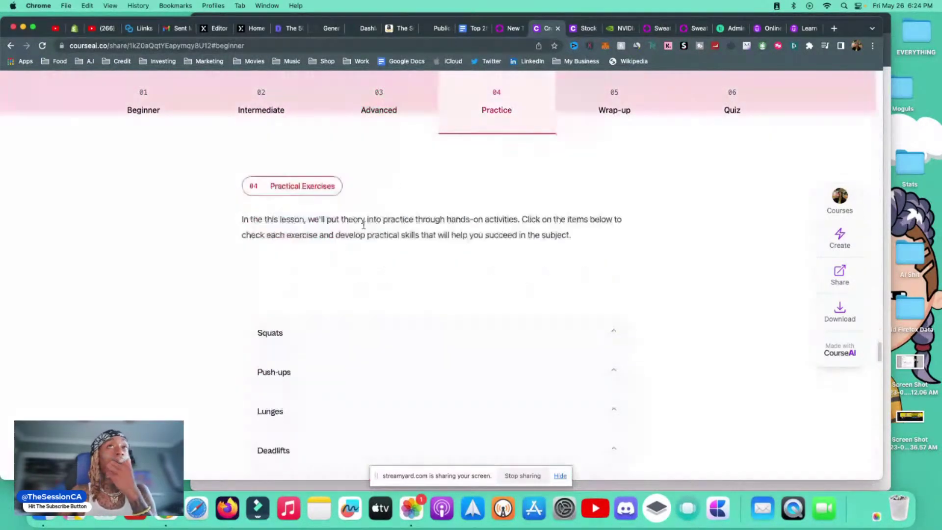
scroll(390, 196, "down", 5)
scroll(406, 196, "down", 3)
scroll(395, 216, "up", 1)
scroll(441, 226, "up", 6)
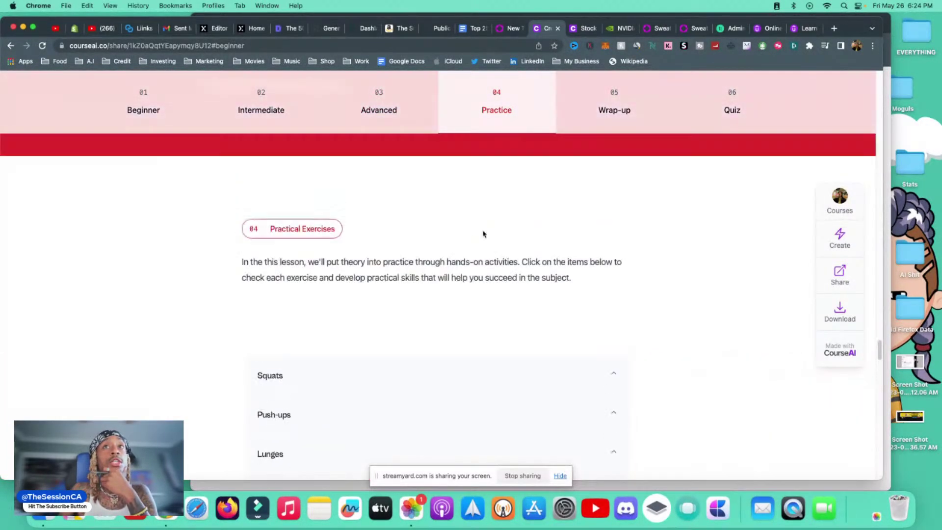
scroll(589, 284, "down", 3)
Expand the Squats, Push-ups, Lunges, Deadlifts and Barbell squats exercises to read their instructions.
scroll(633, 270, "down", 1)
left_click(615, 226)
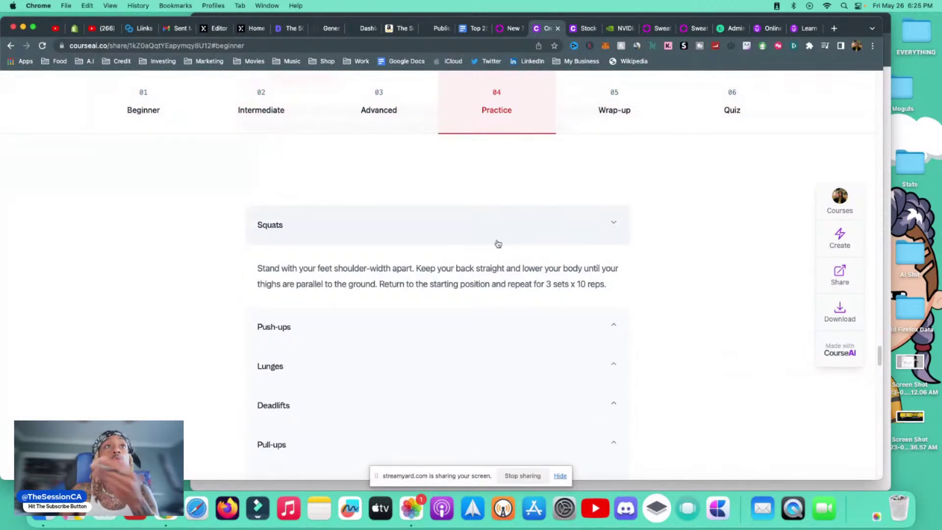
left_click(614, 328)
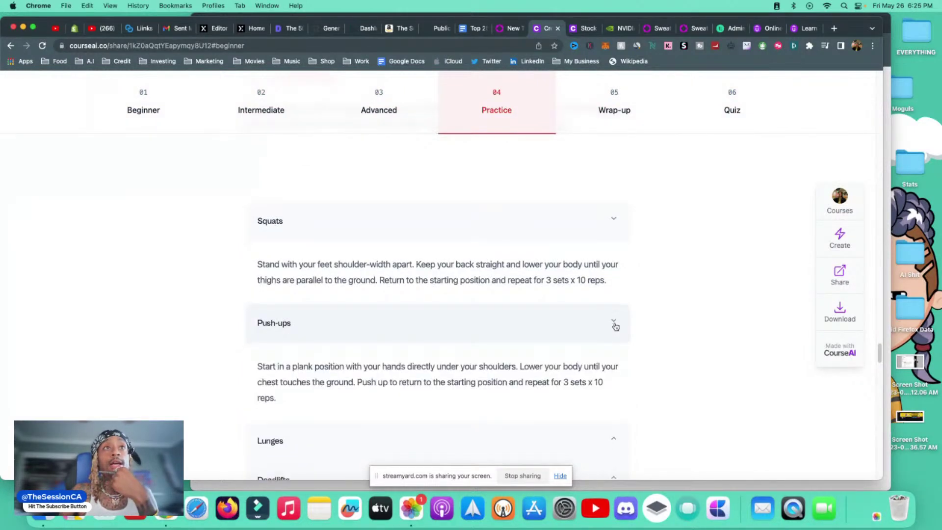
scroll(615, 329, "down", 3)
left_click(616, 294)
scroll(617, 300, "down", 1)
scroll(616, 314, "down", 1)
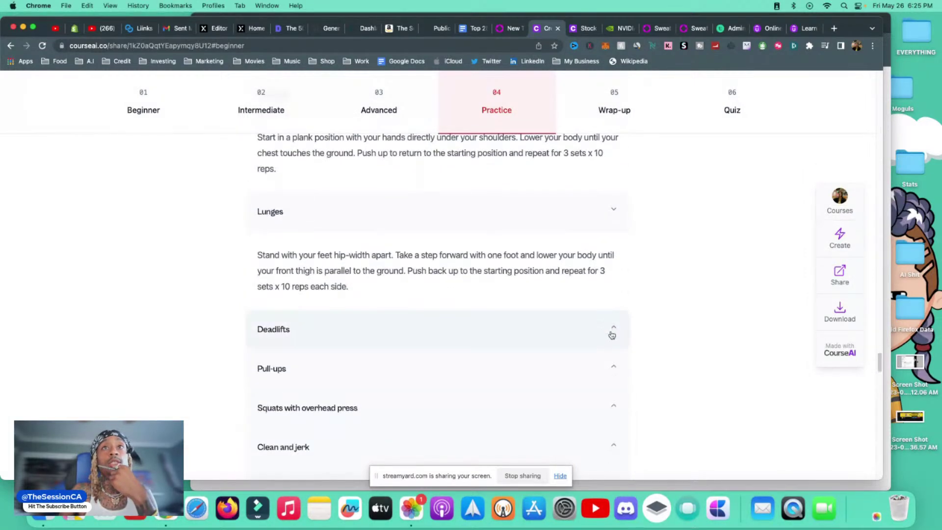
left_click(613, 331)
scroll(613, 337, "down", 1)
scroll(617, 295, "down", 5)
left_click(623, 241)
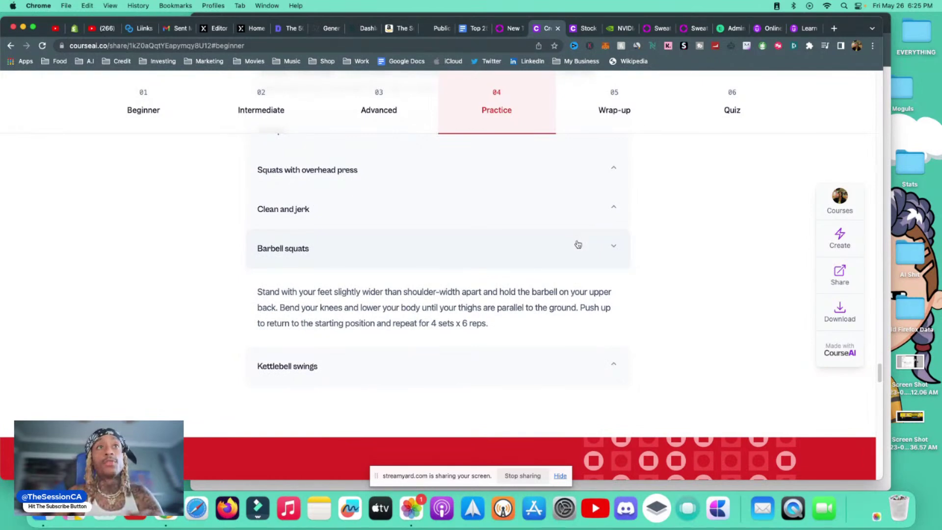
Read through the Wrap-up and six-question Quiz, then return to the Tome workout deck.
scroll(578, 245, "down", 8)
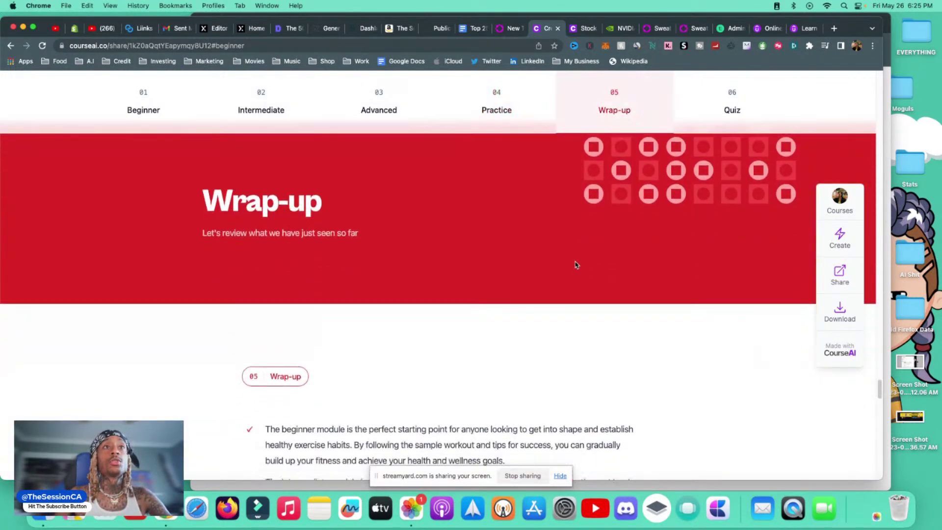
scroll(564, 264, "down", 4)
scroll(562, 260, "down", 2)
scroll(559, 257, "down", 2)
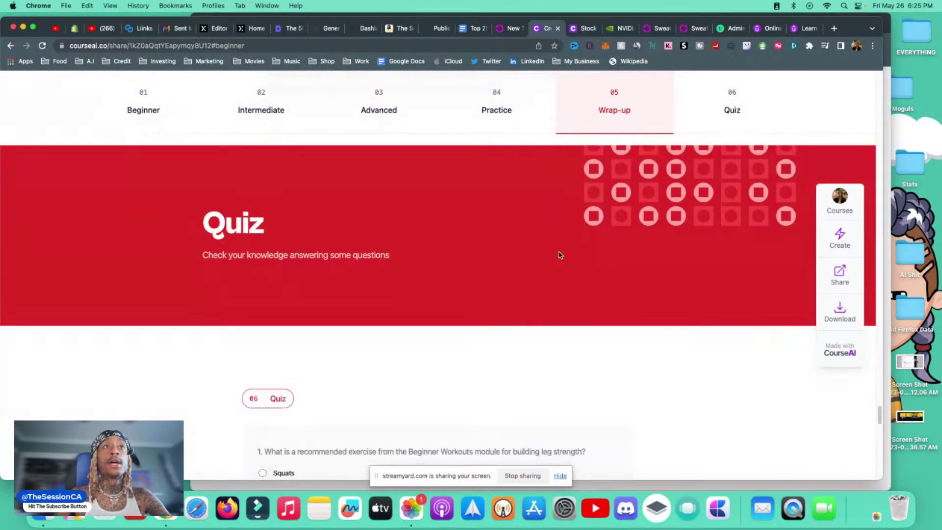
scroll(558, 255, "down", 2)
scroll(558, 255, "down", 5)
scroll(558, 255, "down", 4)
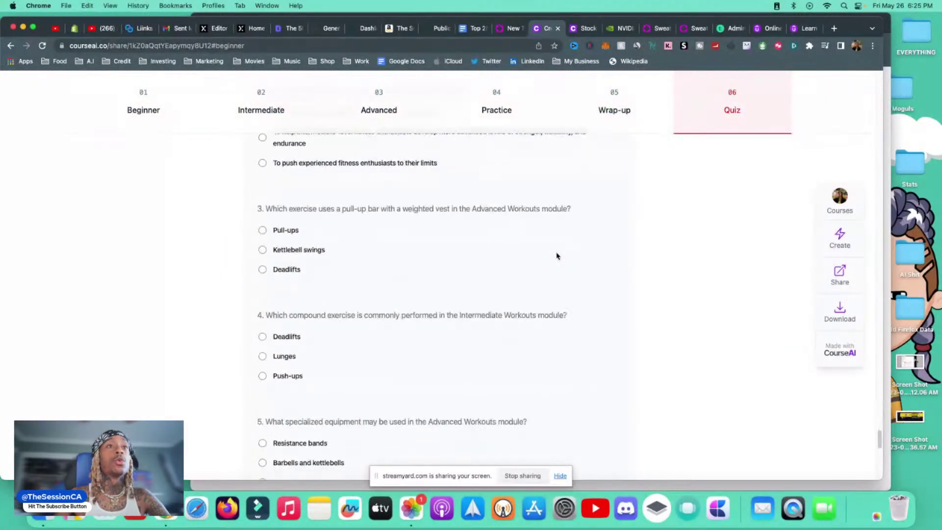
scroll(555, 255, "down", 8)
scroll(555, 254, "down", 4)
scroll(554, 254, "down", 4)
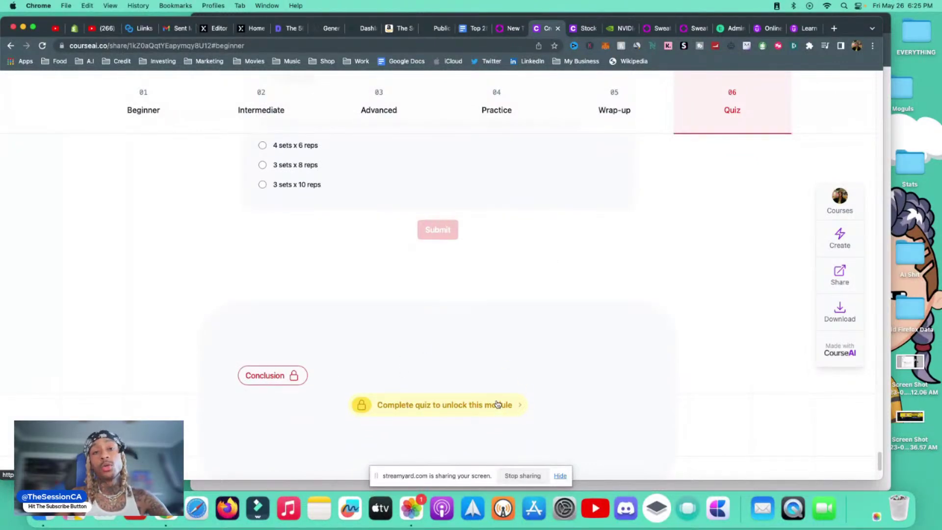
scroll(505, 363, "up", 1)
scroll(503, 314, "up", 4)
scroll(501, 265, "up", 8)
scroll(498, 211, "up", 4)
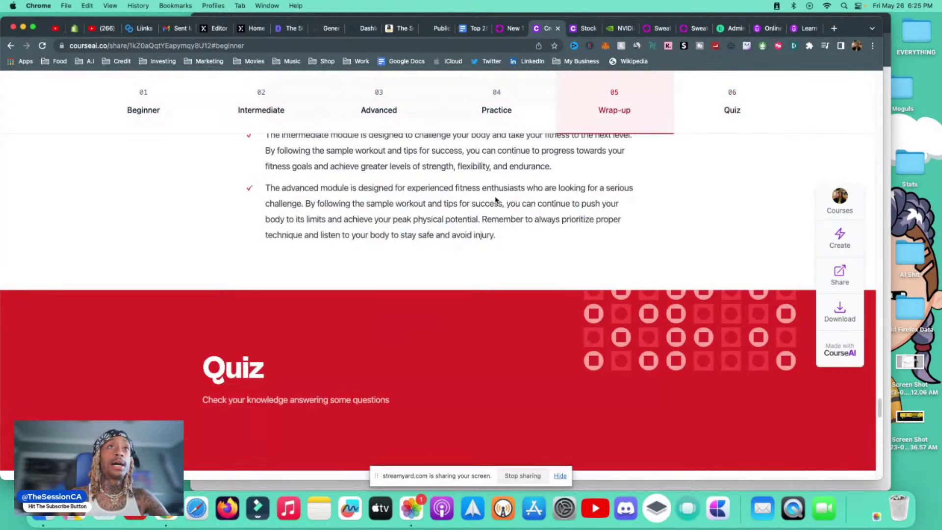
scroll(499, 201, "up", 3)
scroll(574, 242, "down", 5)
scroll(578, 260, "down", 8)
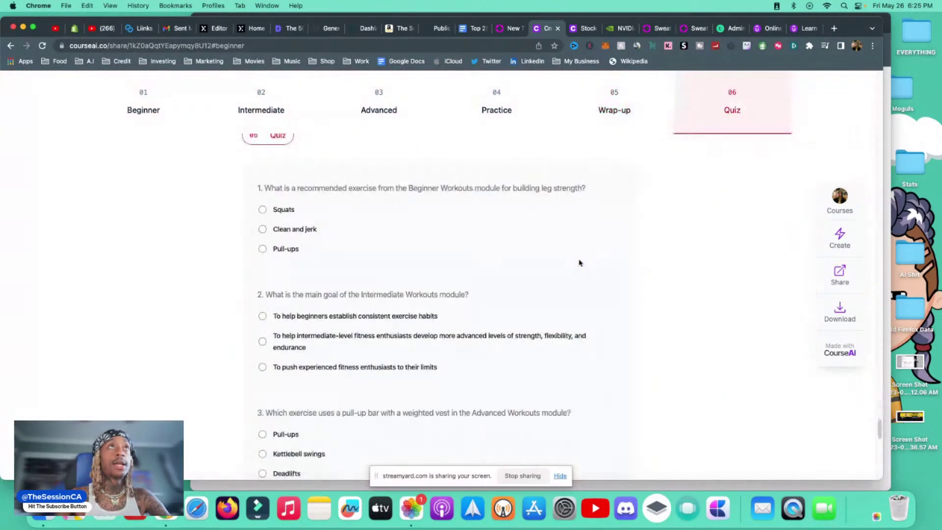
scroll(578, 260, "down", 5)
scroll(552, 229, "down", 3)
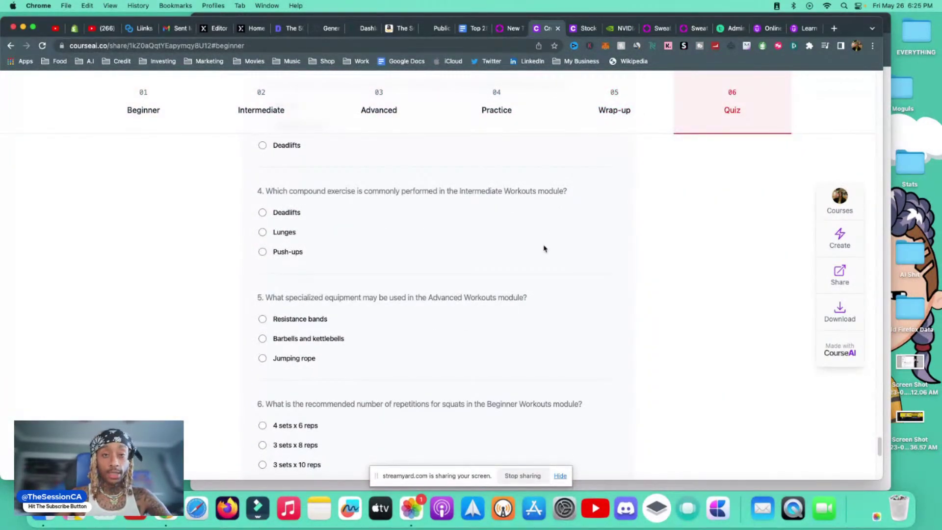
left_click(655, 30)
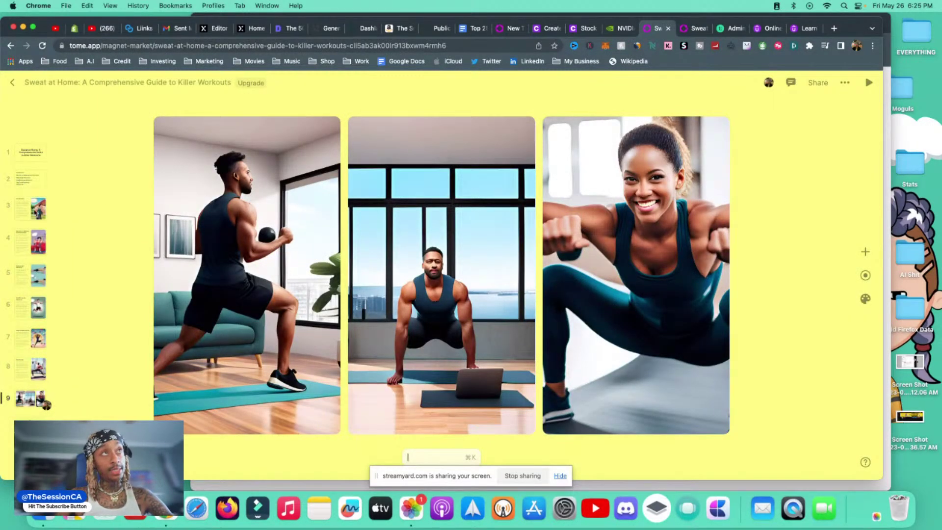
Show slide 3, the Introduction, then switch to the Teachable courses admin page.
left_click(37, 213)
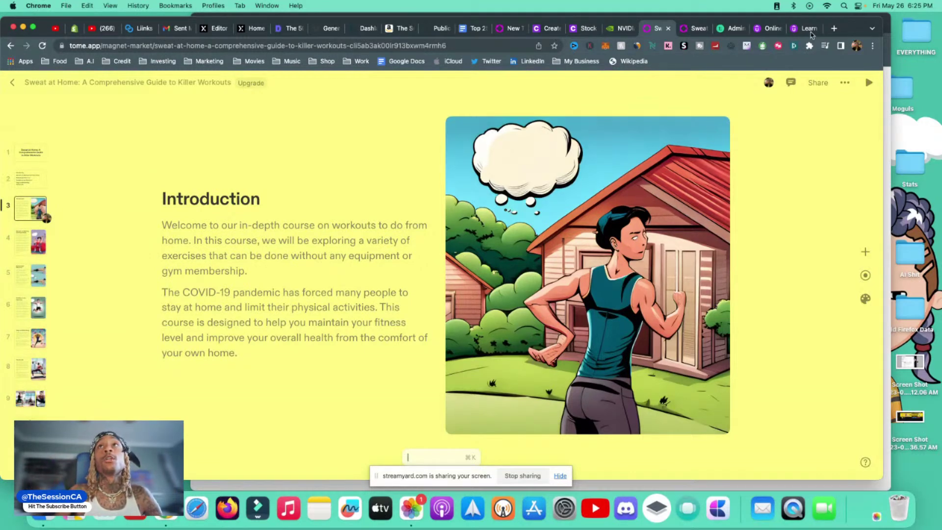
left_click(729, 32)
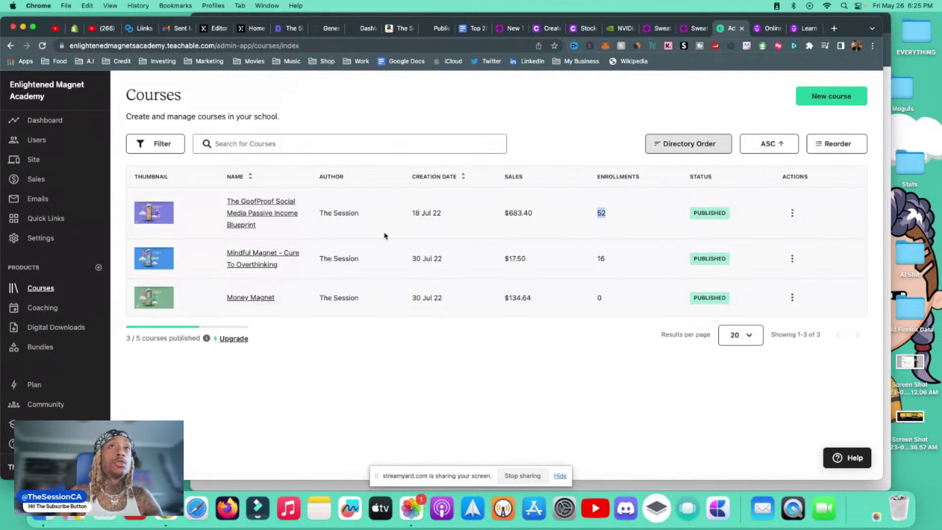
Select the sales column of all three published courses, starting from $683.40.
left_click_drag(532, 223, 537, 286)
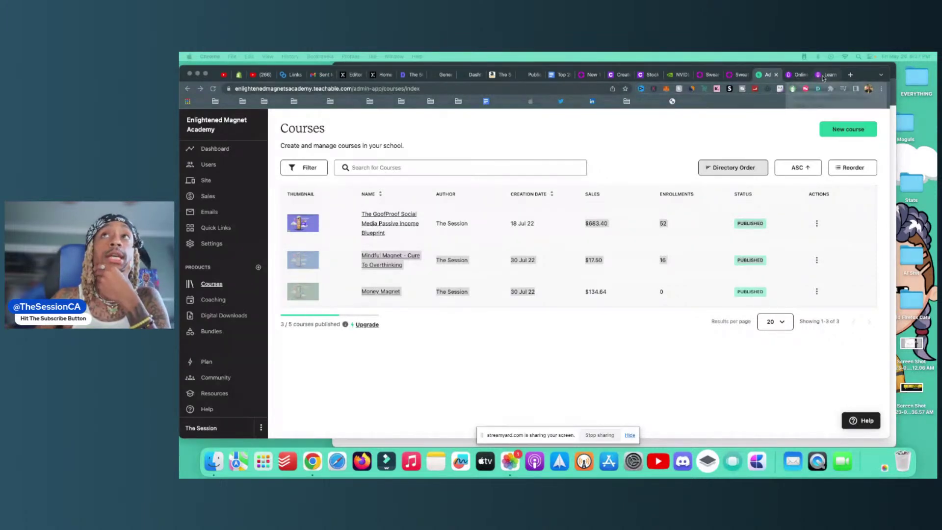
Switch to the Udemy tab with the 'home workout' search entered.
left_click(798, 78)
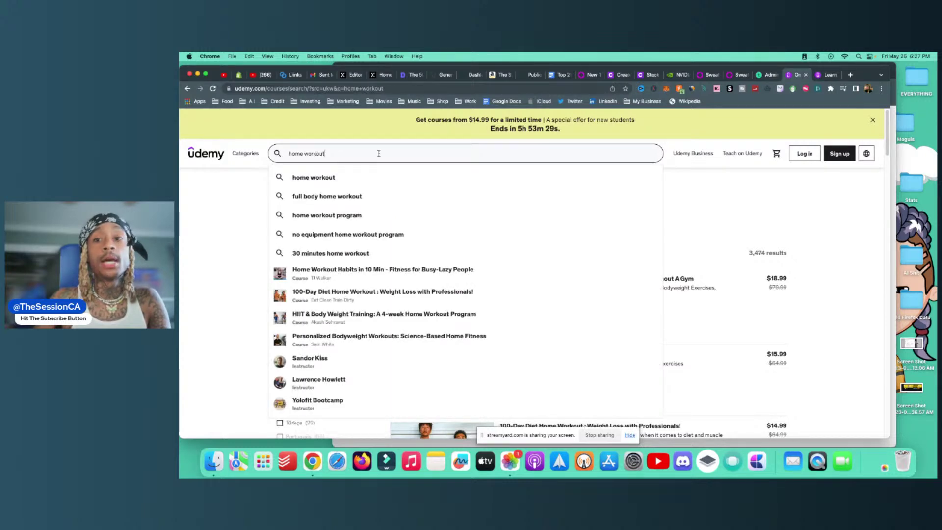
Run the 'home workout' search and browse the results, then open the Top 25 A.I Tools document.
key("Return")
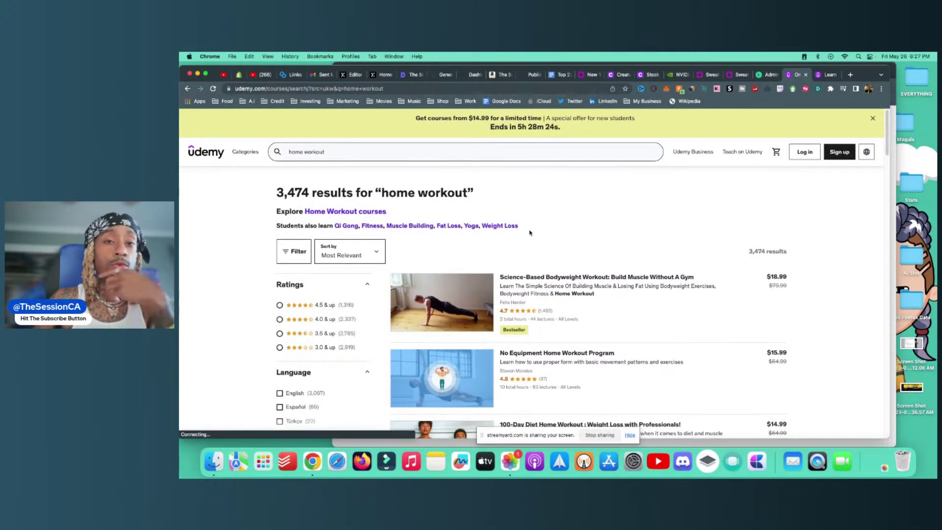
scroll(563, 247, "down", 2)
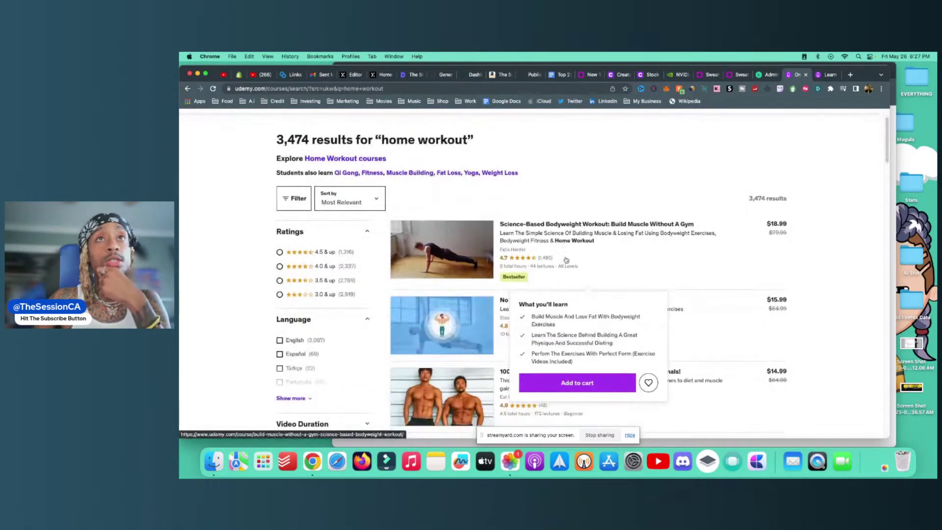
scroll(563, 247, "down", 2)
scroll(637, 251, "down", 2)
scroll(759, 253, "down", 4)
scroll(759, 254, "down", 2)
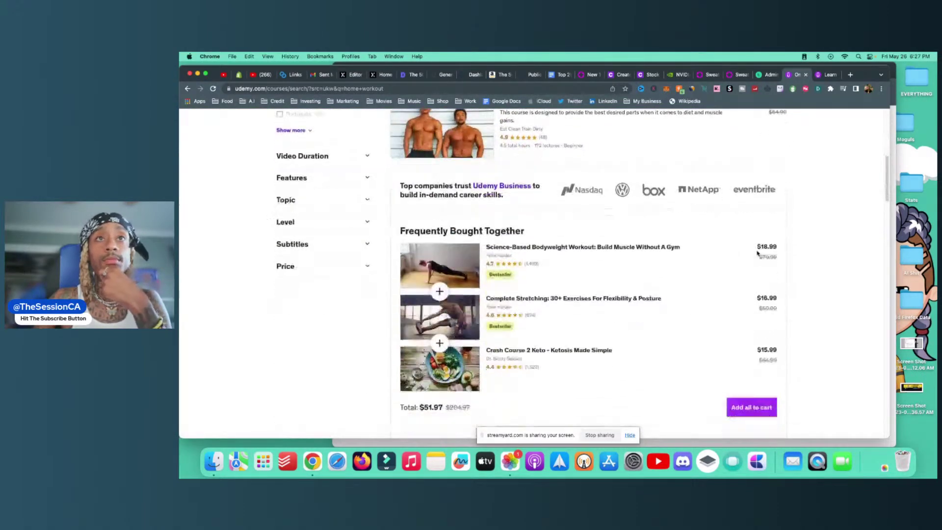
scroll(760, 251, "down", 3)
scroll(741, 243, "down", 2)
scroll(731, 238, "down", 3)
scroll(729, 238, "down", 2)
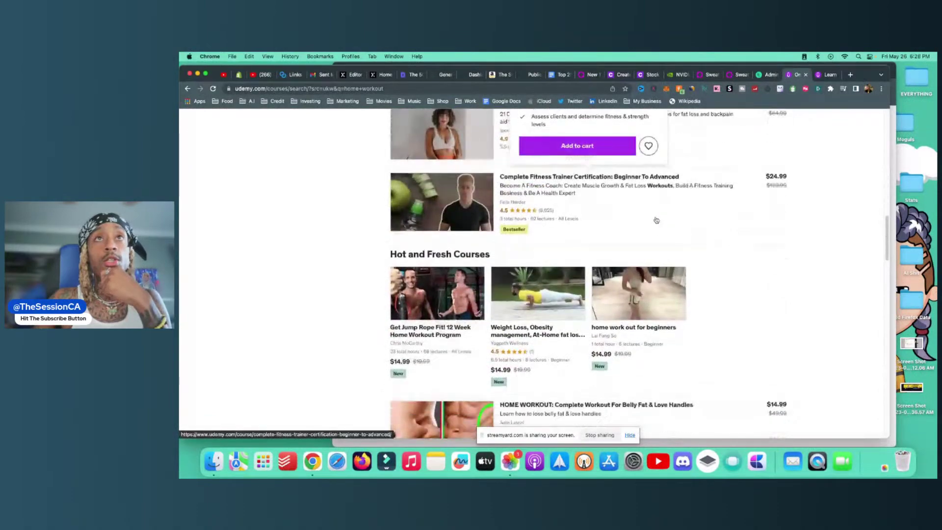
scroll(736, 241, "down", 2)
scroll(751, 245, "down", 3)
scroll(768, 253, "down", 2)
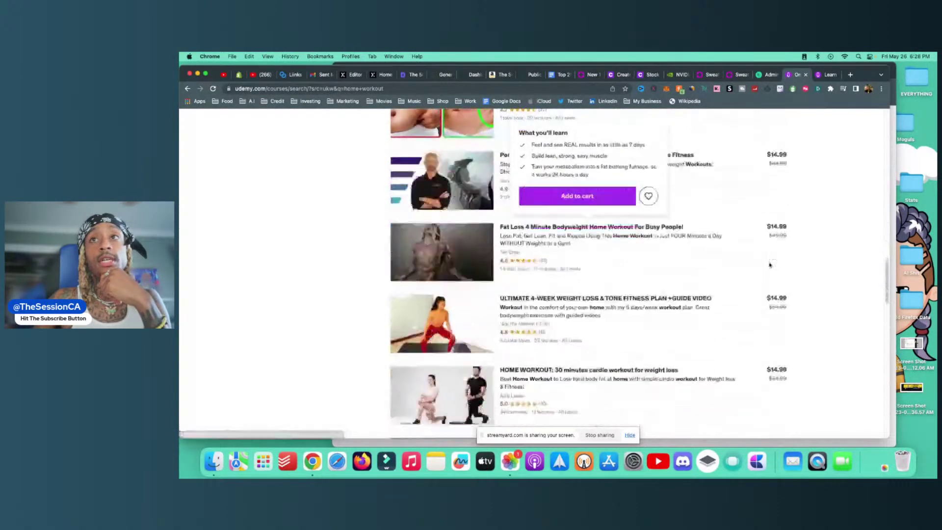
scroll(768, 257, "down", 2)
scroll(769, 263, "down", 1)
scroll(769, 265, "down", 1)
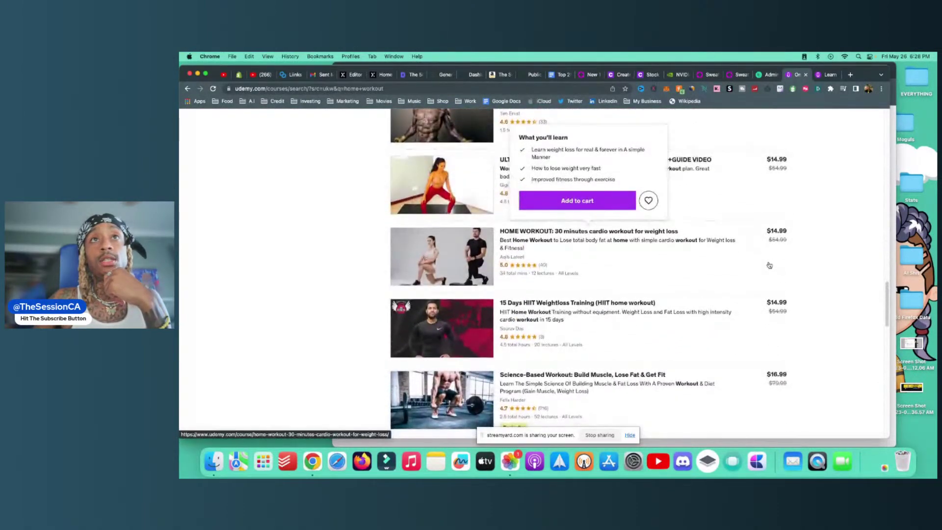
mouse_move(585, 328)
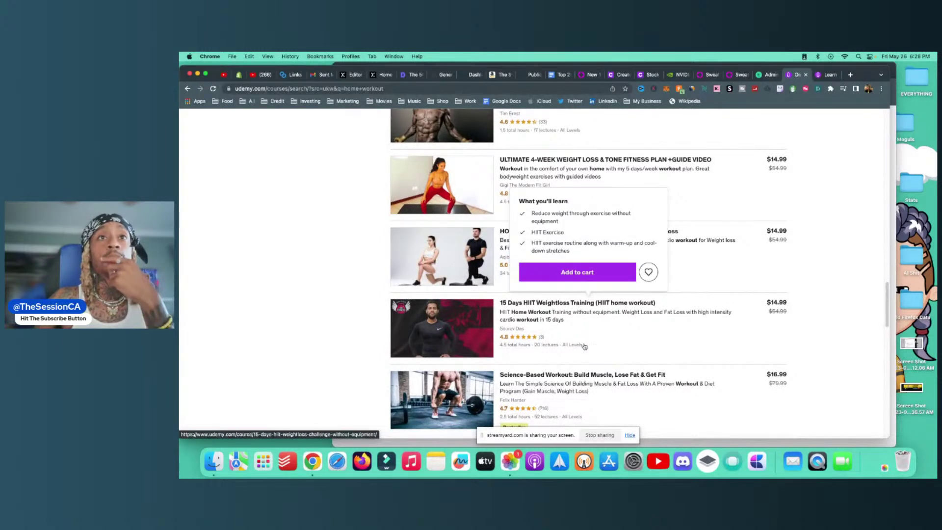
scroll(540, 309, "up", 1)
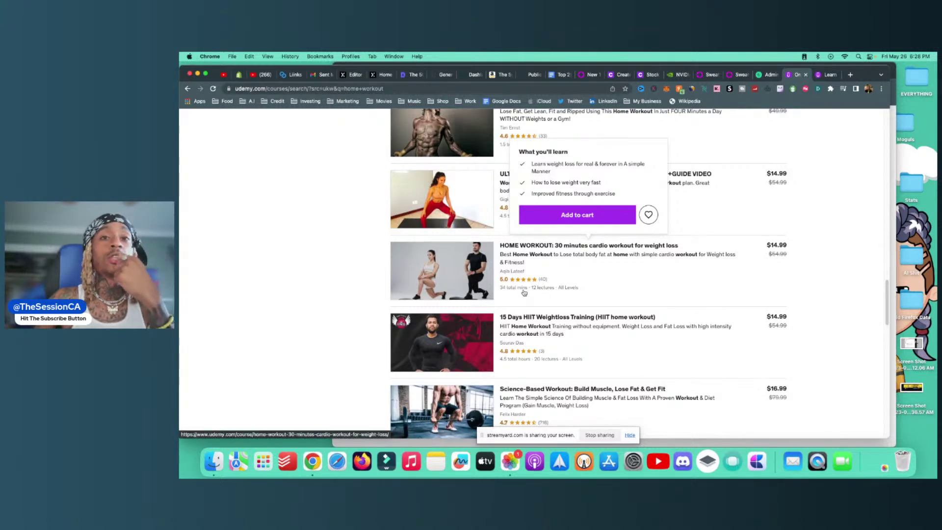
scroll(524, 292, "down", 3)
scroll(527, 299, "down", 3)
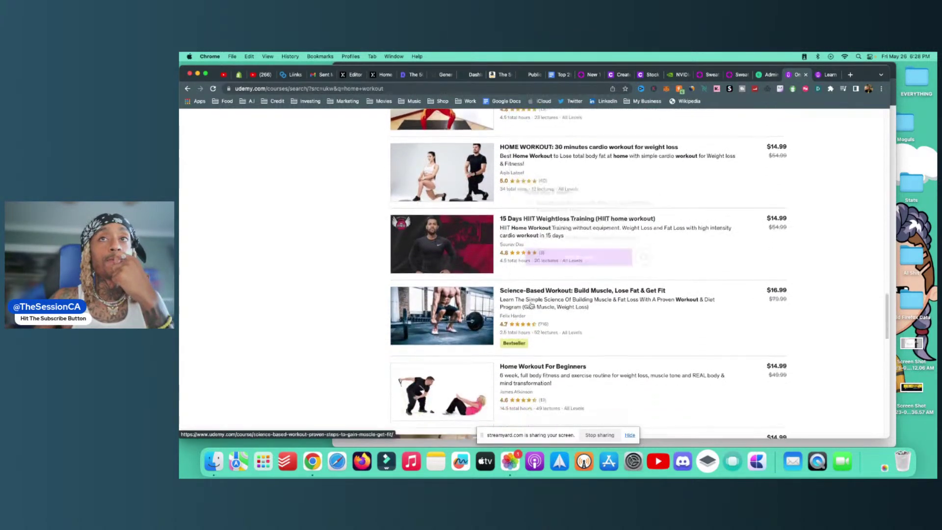
scroll(531, 305, "down", 3)
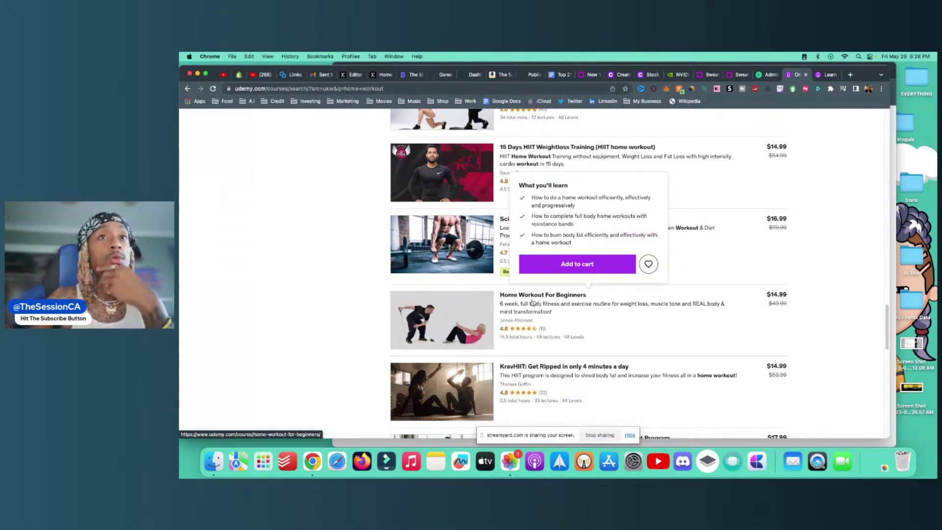
scroll(532, 303, "up", 2)
scroll(527, 221, "up", 3)
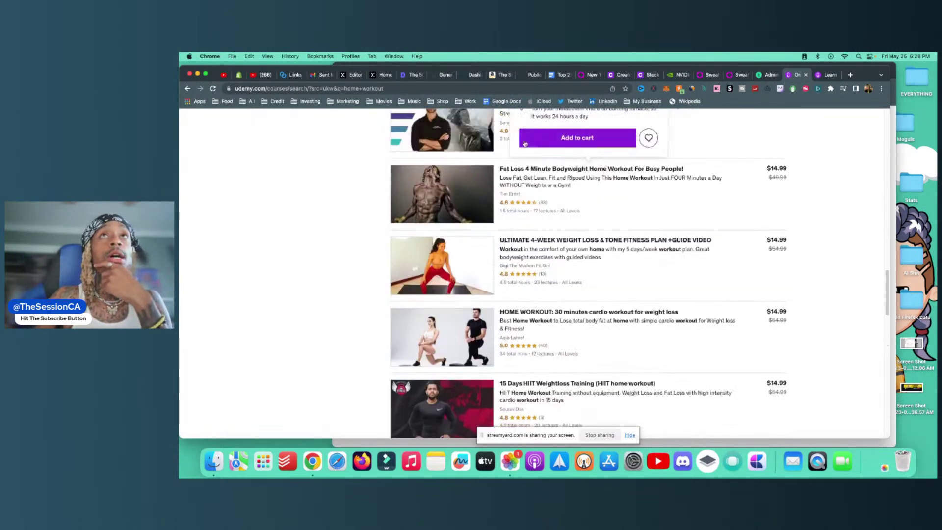
left_click(559, 74)
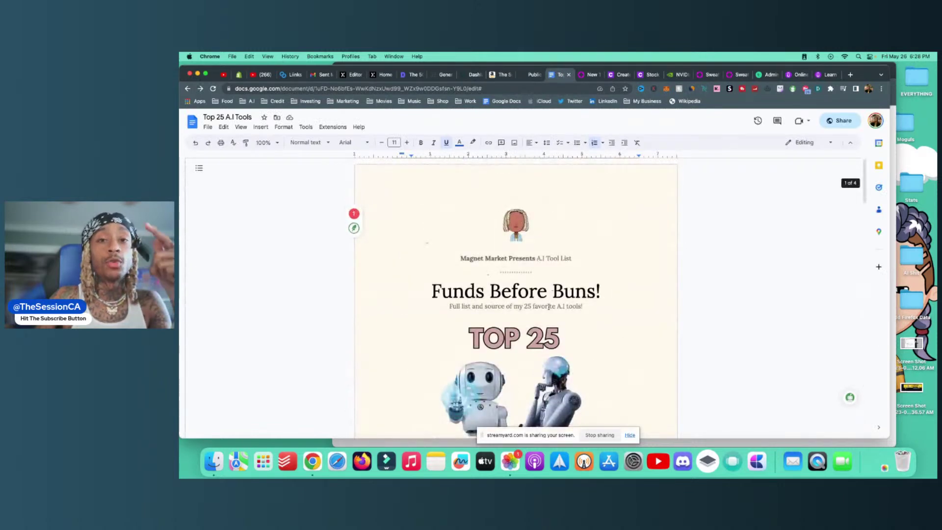
scroll(539, 294, "down", 1)
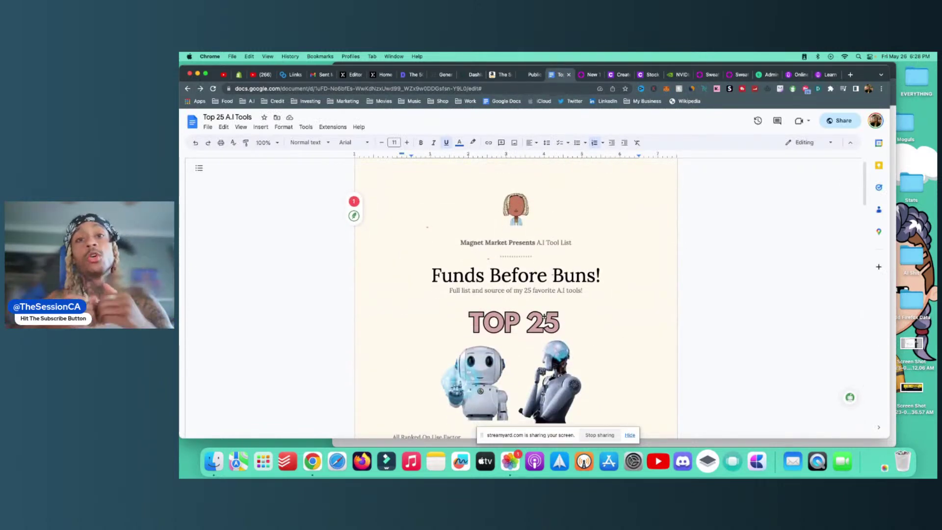